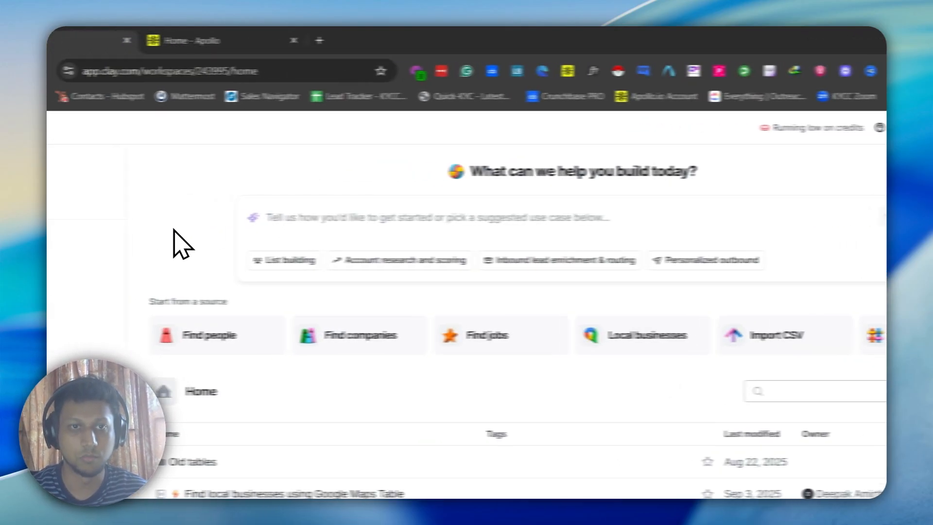
Switch to Apollo's home page and open its AI Assistant
click(236, 41)
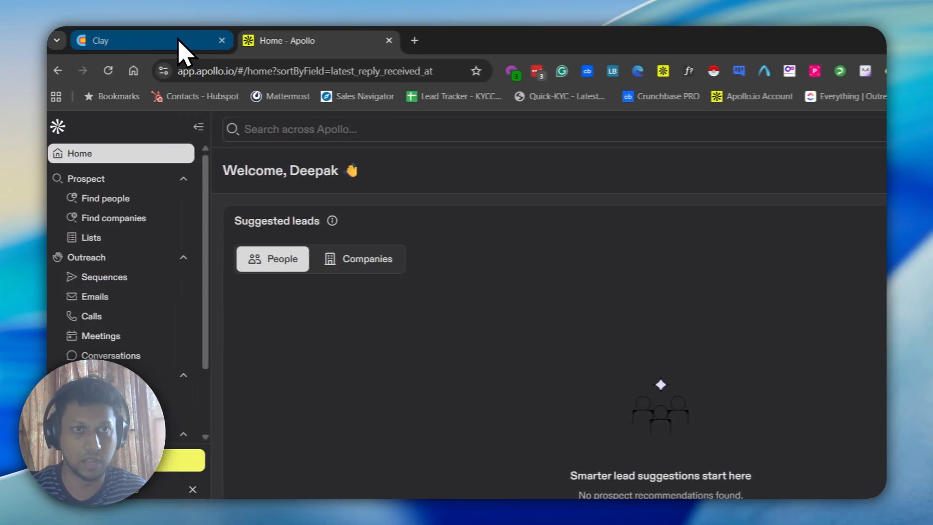
click(165, 41)
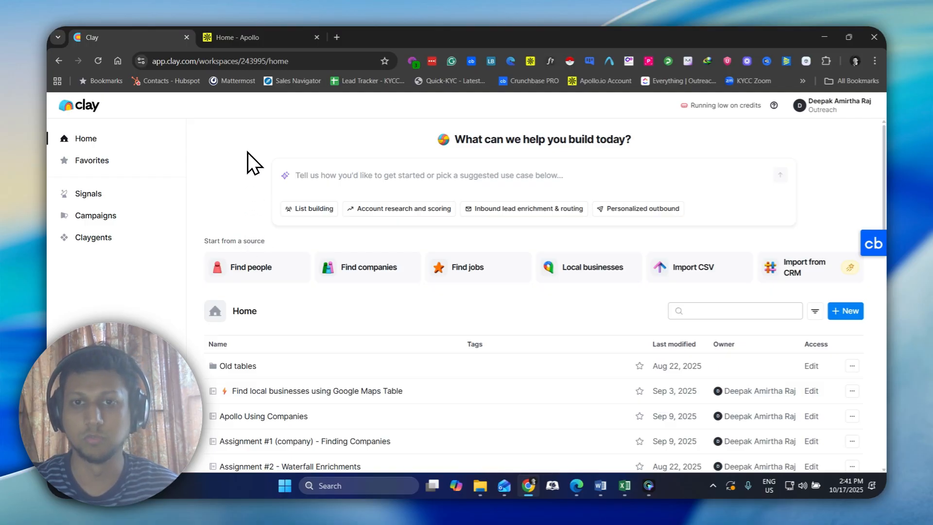
click(265, 40)
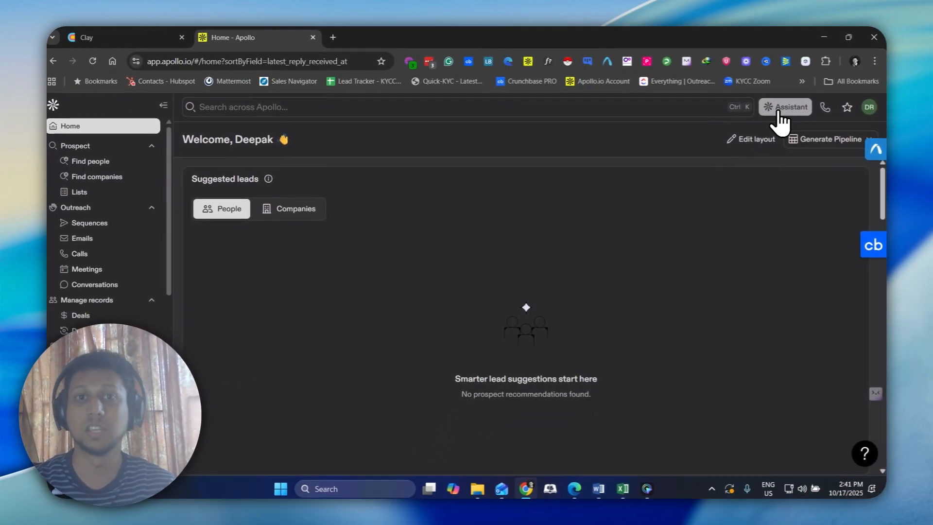
click(778, 113)
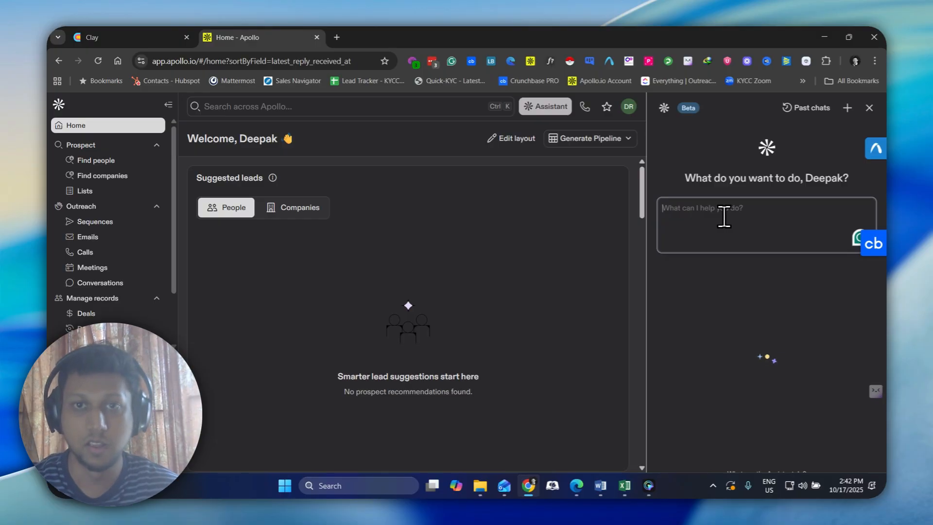
Compare Clay's home prompt box with the Apollo Assistant's prompt box and suggested prompts, including Build your TAM and Score accounts for fit
click(105, 37)
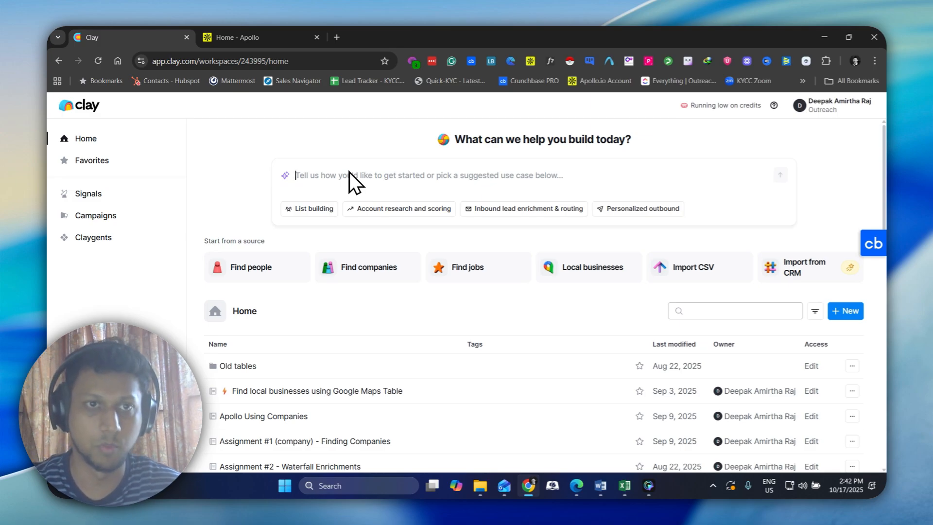
click(266, 37)
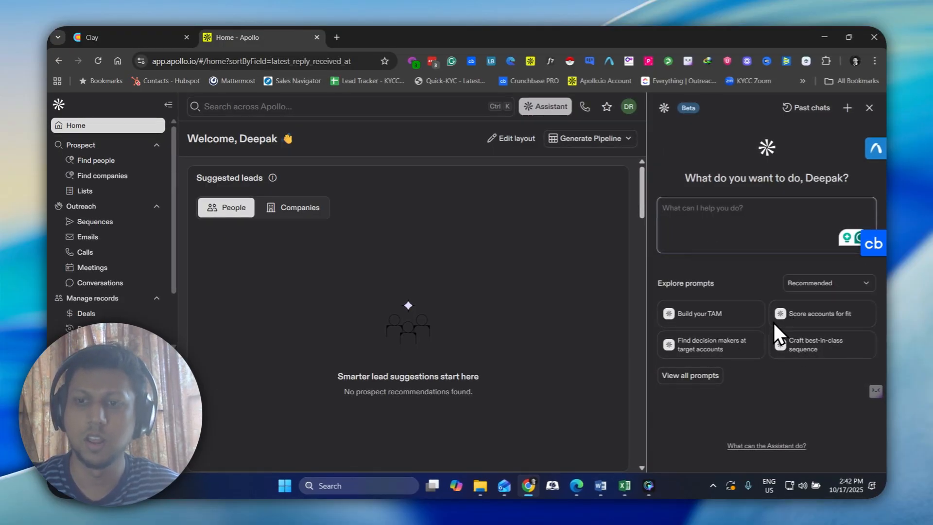
click(146, 38)
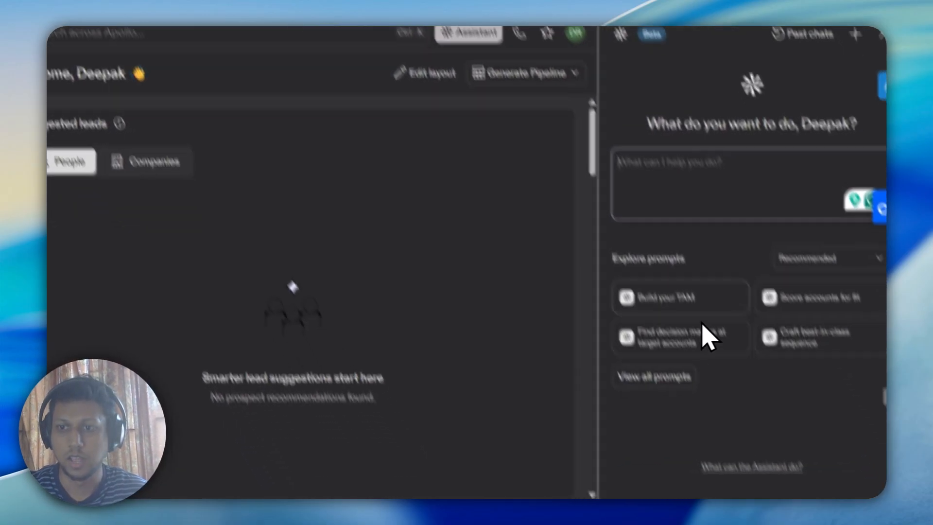
mouse_move(668, 295)
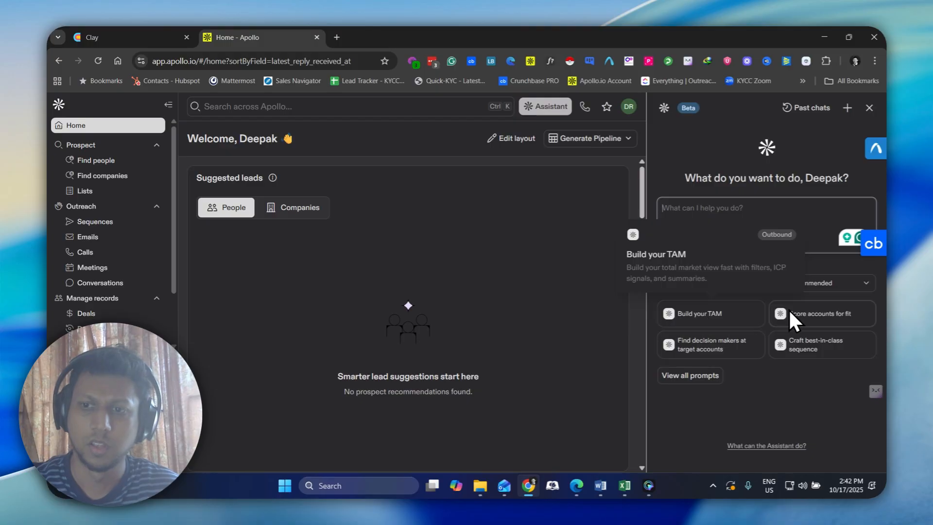
mouse_move(793, 314)
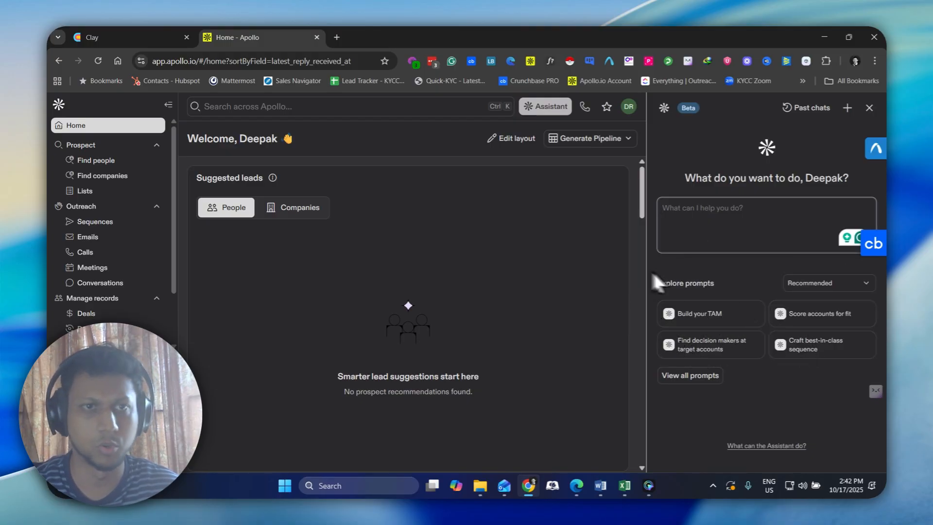
click(141, 32)
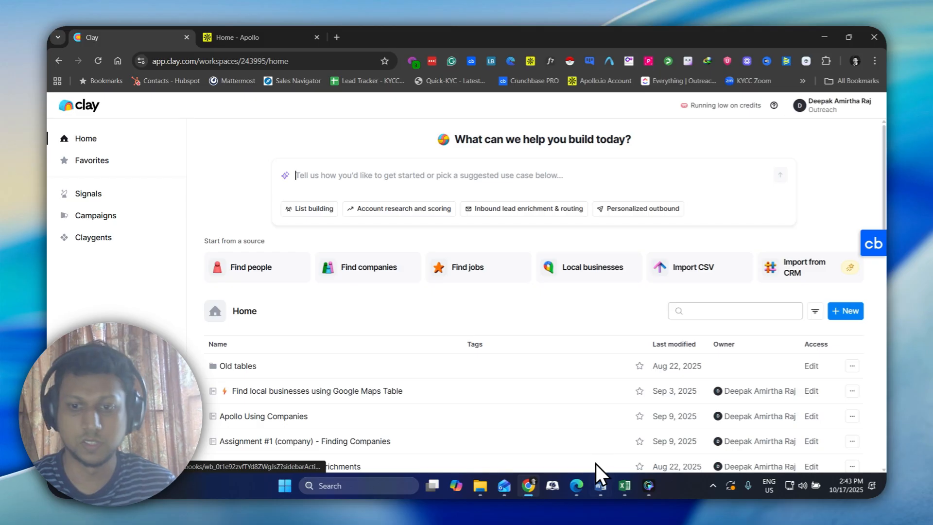
Switch to the Word document and copy the Easy prompt "Get me SaaS fintech payment companies in Atlanta within 50 employees."
mouse_move(600, 486)
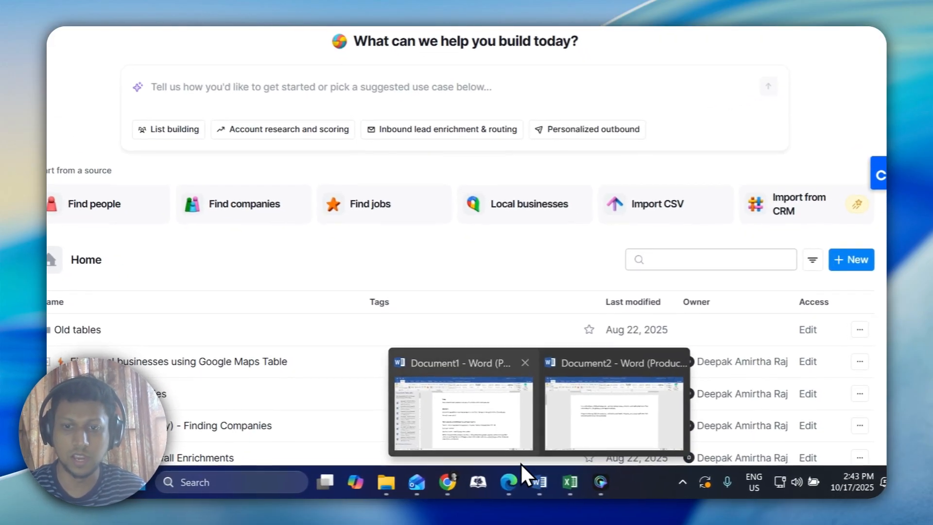
click(464, 413)
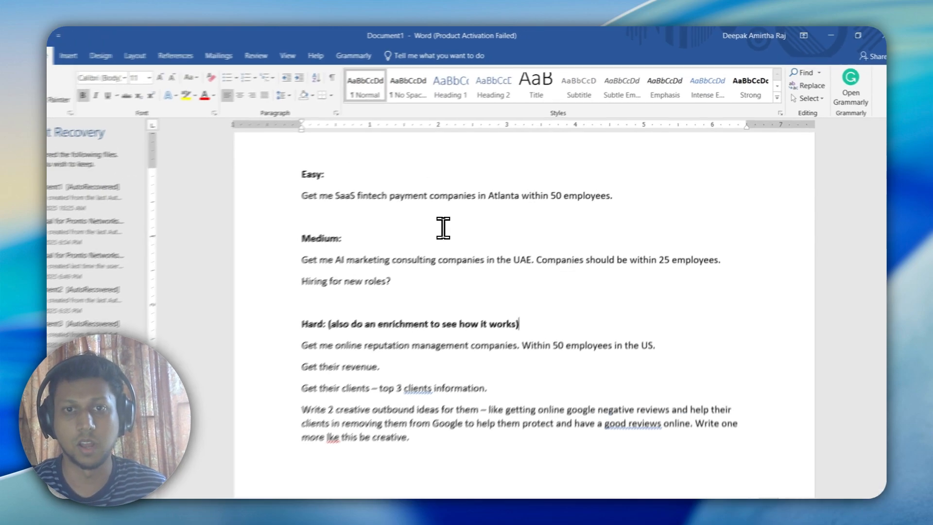
triple_click(409, 196)
key(ctrl+c)
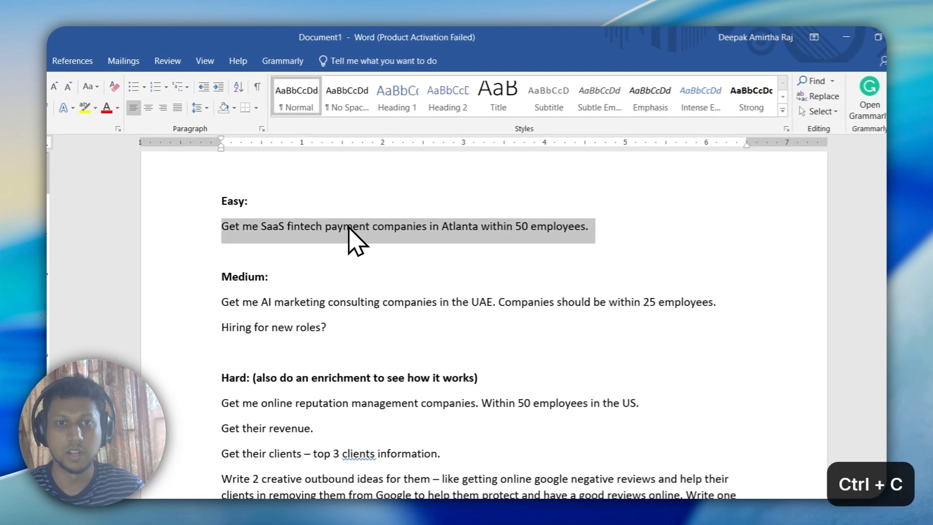
Return to Apollo and submit the copied prompt about SaaS fintech payment companies in Atlanta to the Assistant
key(alt+Tab)
click(127, 41)
click(666, 279)
key(ctrl+v)
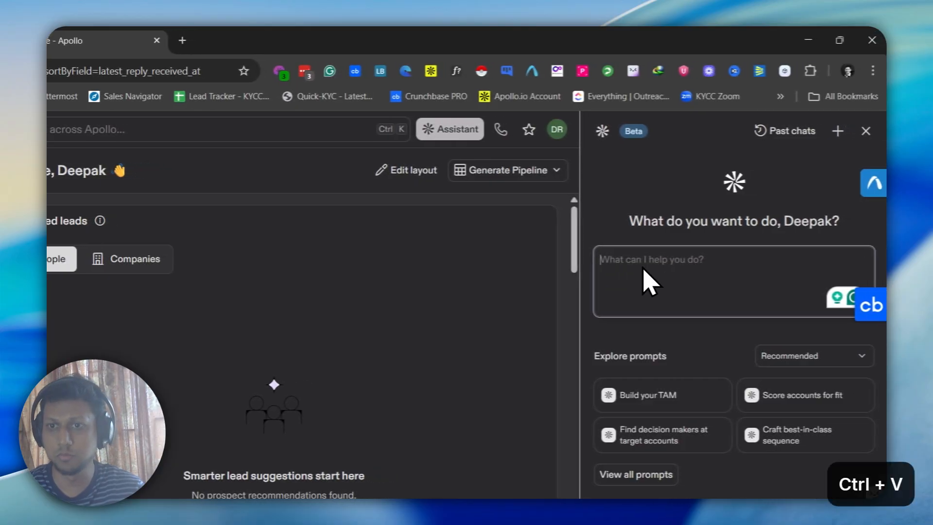
key(ctrl+v)
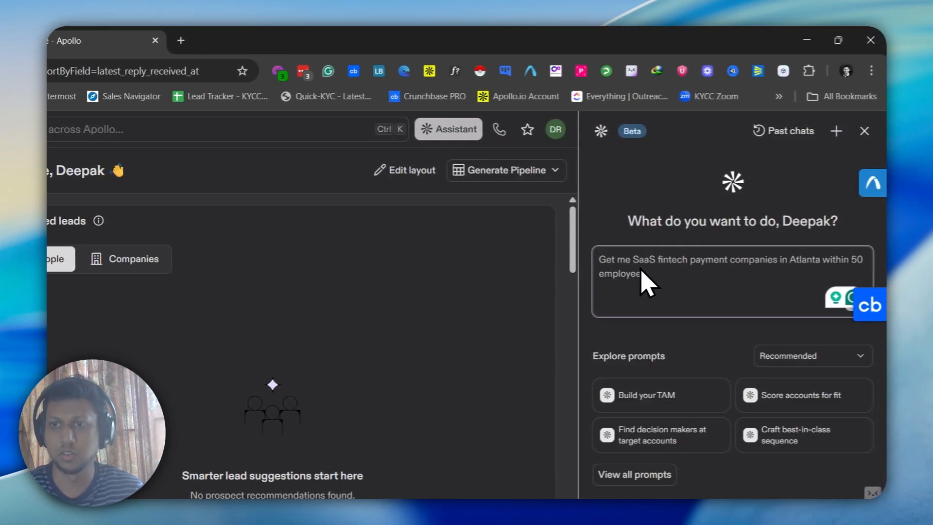
key(Return)
Switch to Clay and submit the same Atlanta fintech payment companies prompt from its home page
click(106, 39)
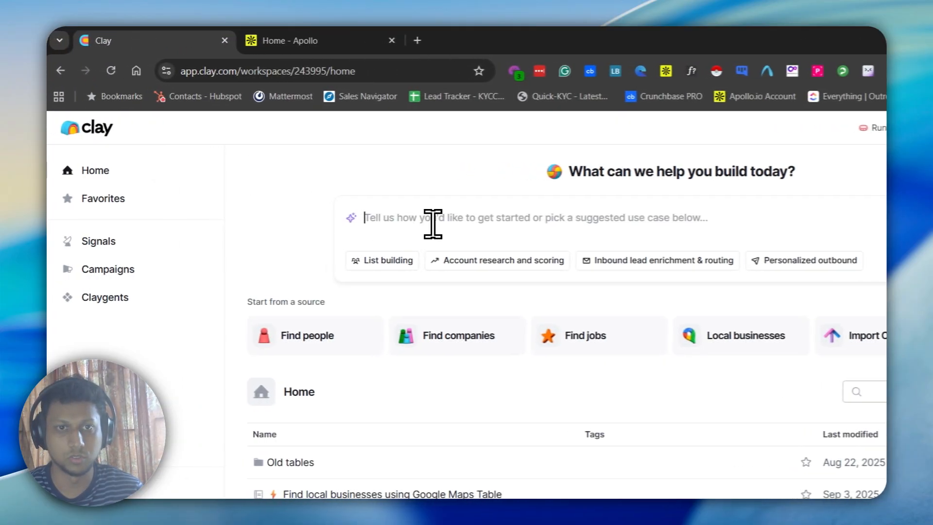
key(ctrl+v)
key(Return)
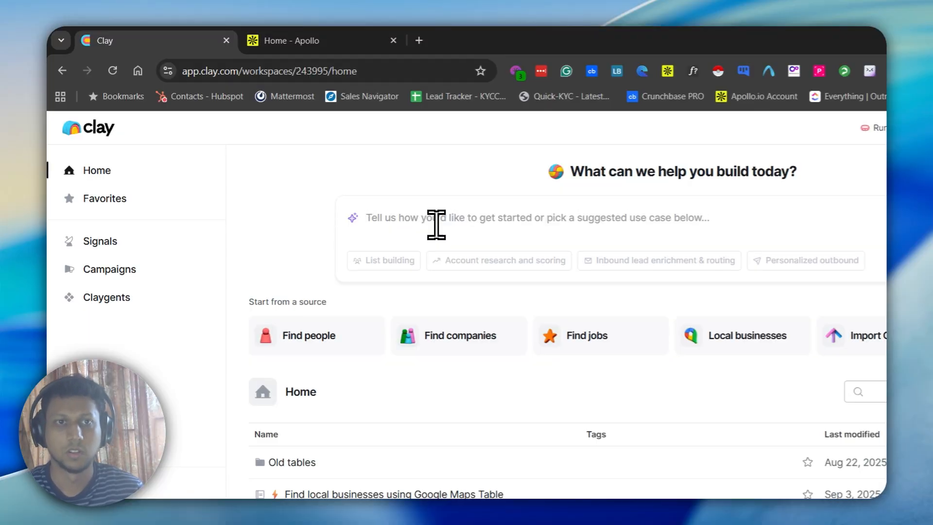
Check on Apollo's request, then reply "Proceed" to Clay's question confirming the company search criteria
click(316, 40)
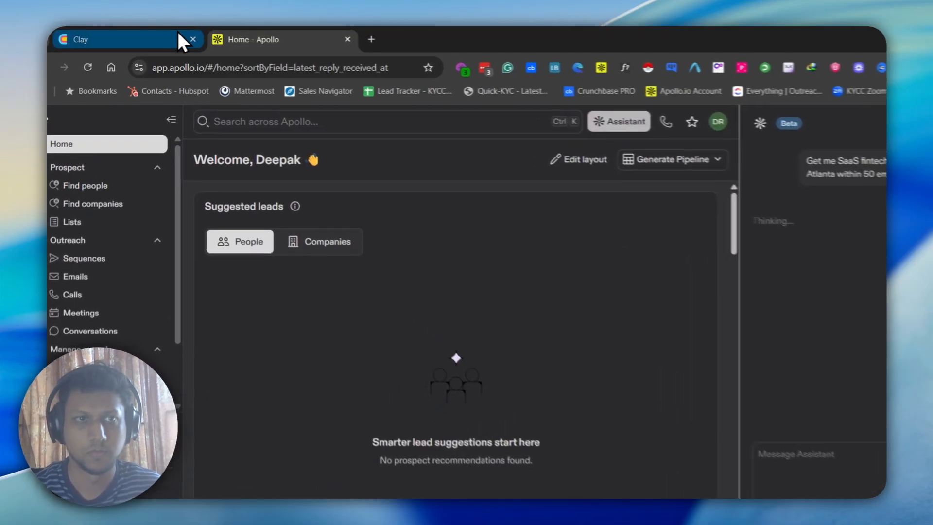
click(181, 39)
click(308, 35)
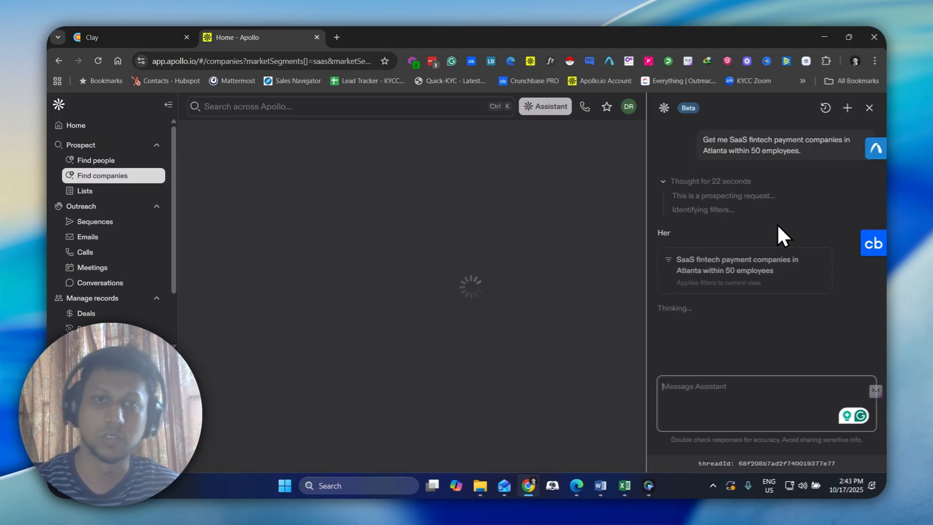
click(128, 37)
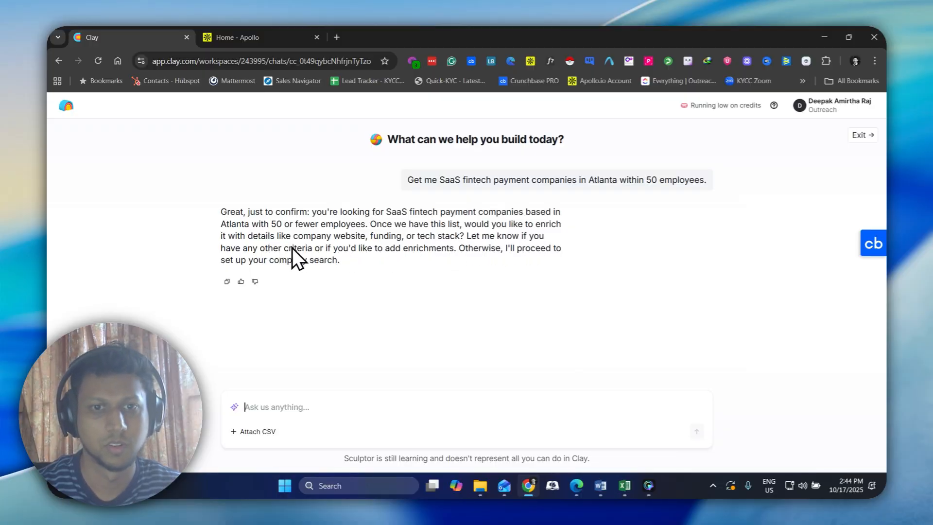
click(288, 412)
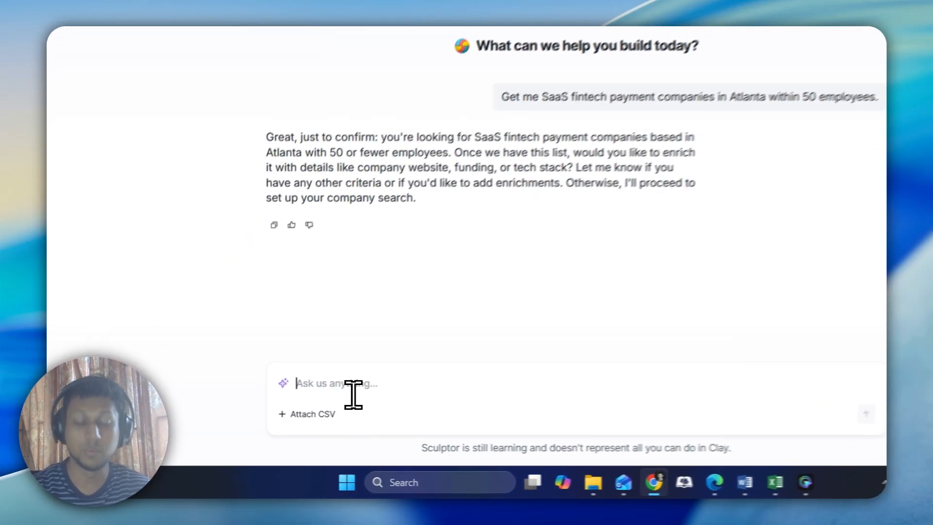
text(Prodeed)
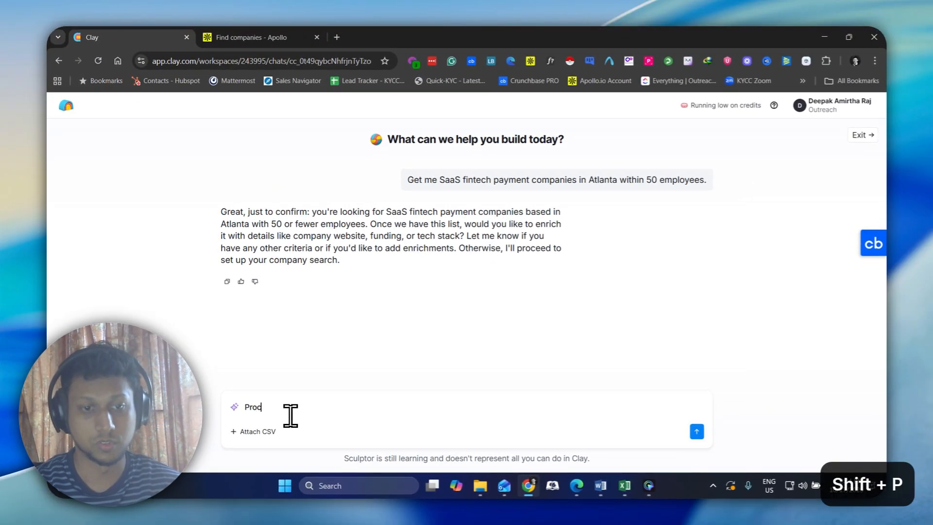
key(Return)
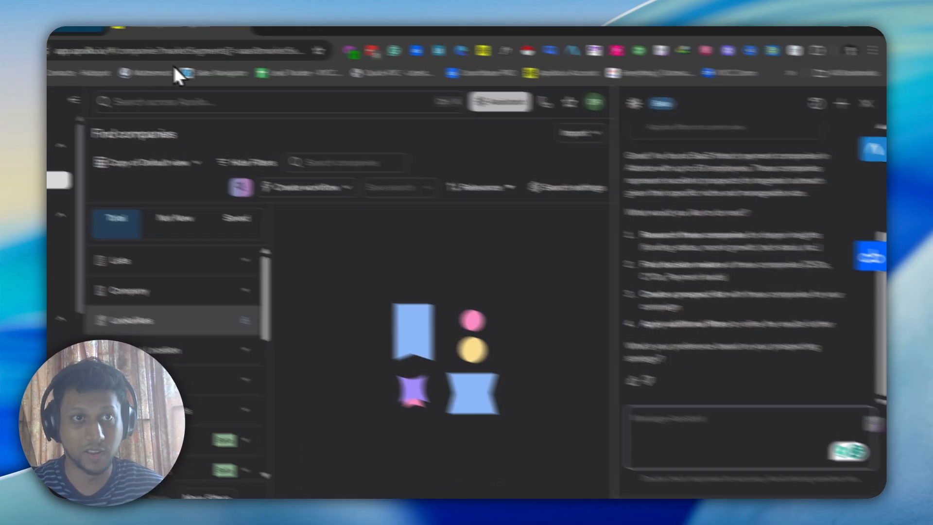
Check the progress of both company searches in Clay and Apollo, and read the Apollo Assistant's answer and suggested follow-ups
click(92, 37)
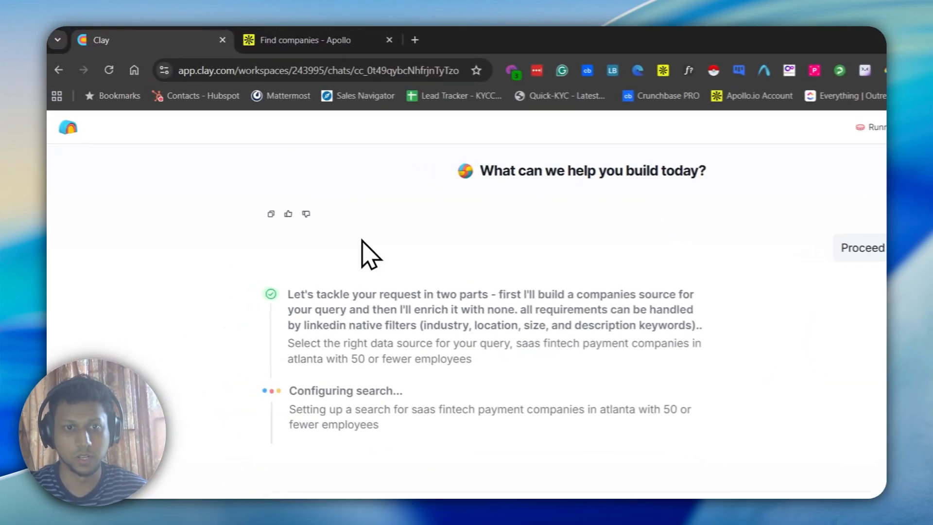
click(287, 30)
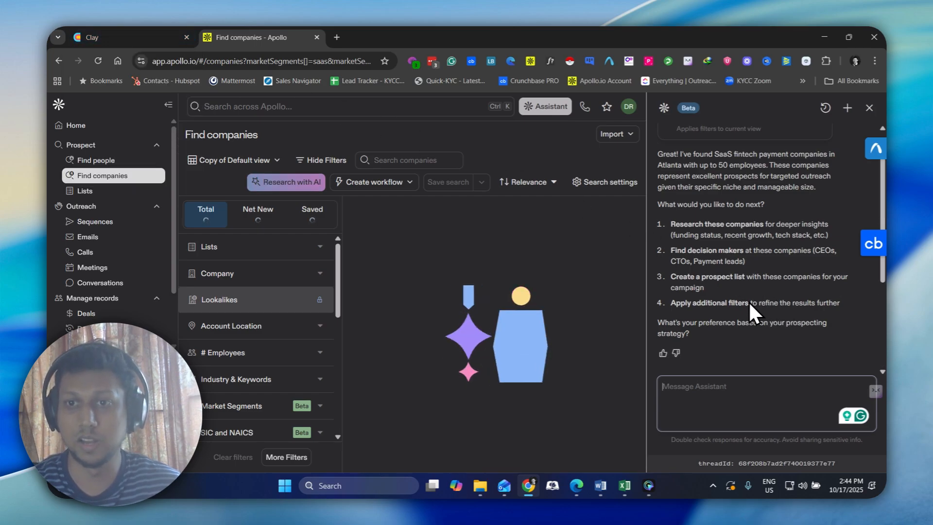
scroll(733, 292, up, 3)
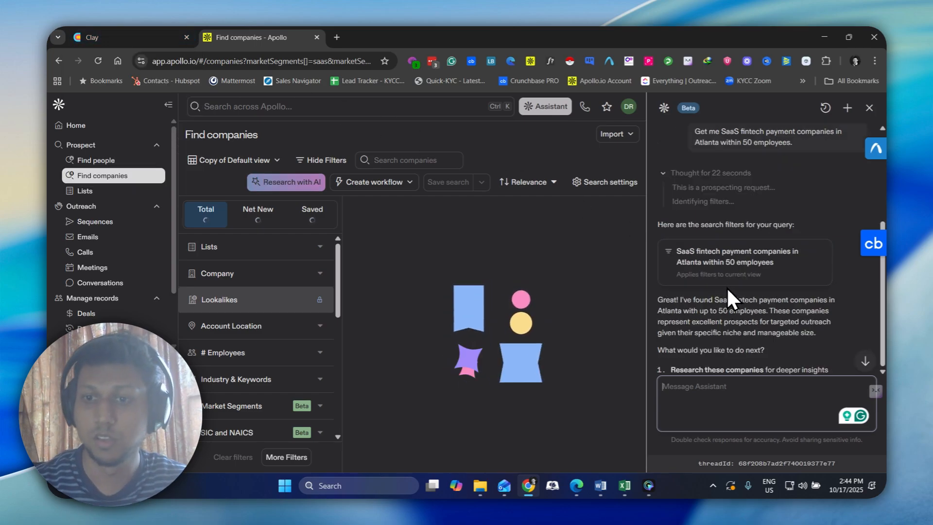
scroll(727, 287, down, 3)
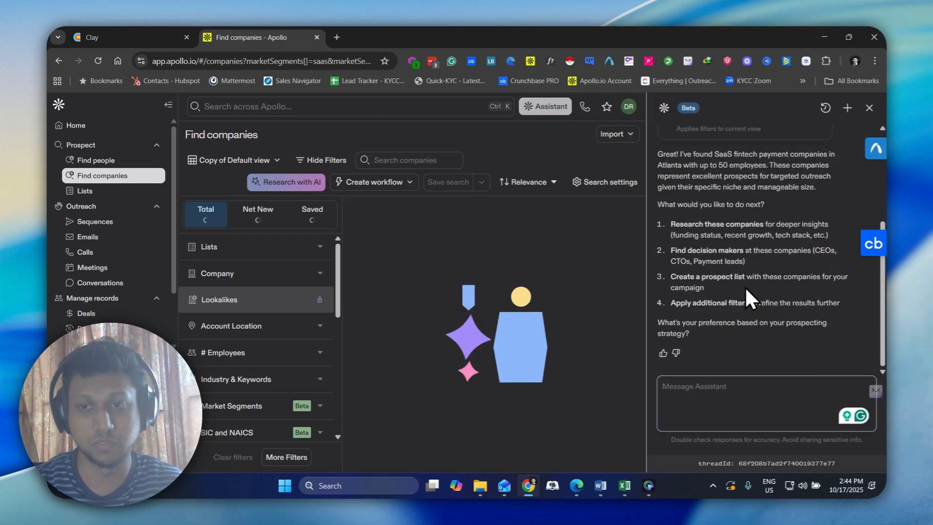
click(145, 39)
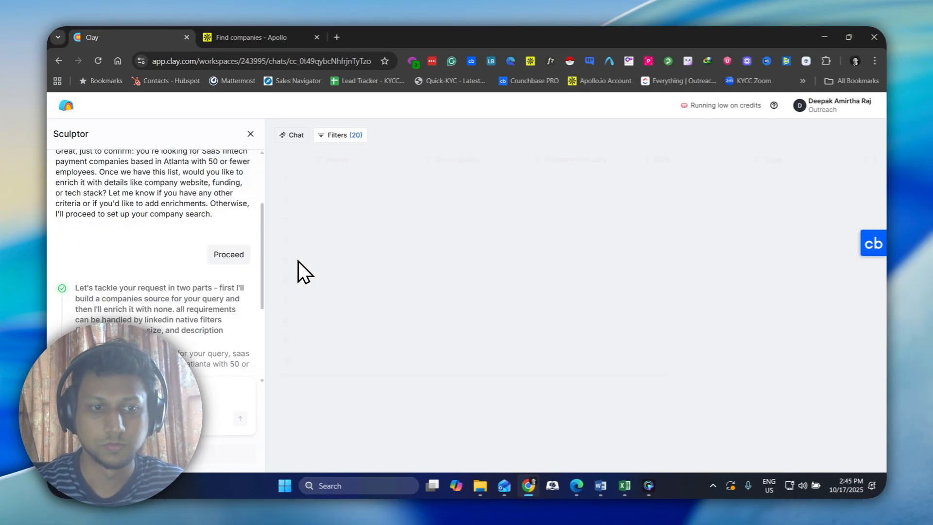
click(267, 30)
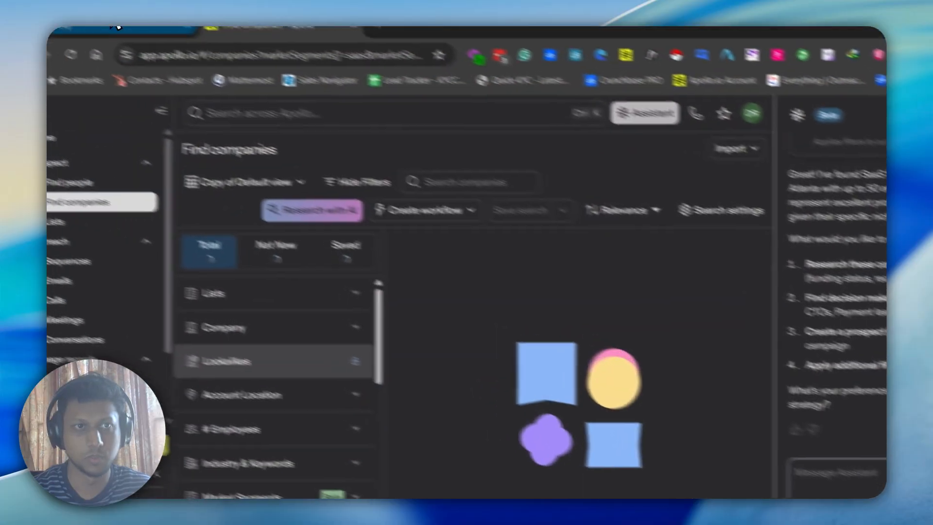
Examine Clay's preview table of matching companies, including their industry and size columns
click(116, 30)
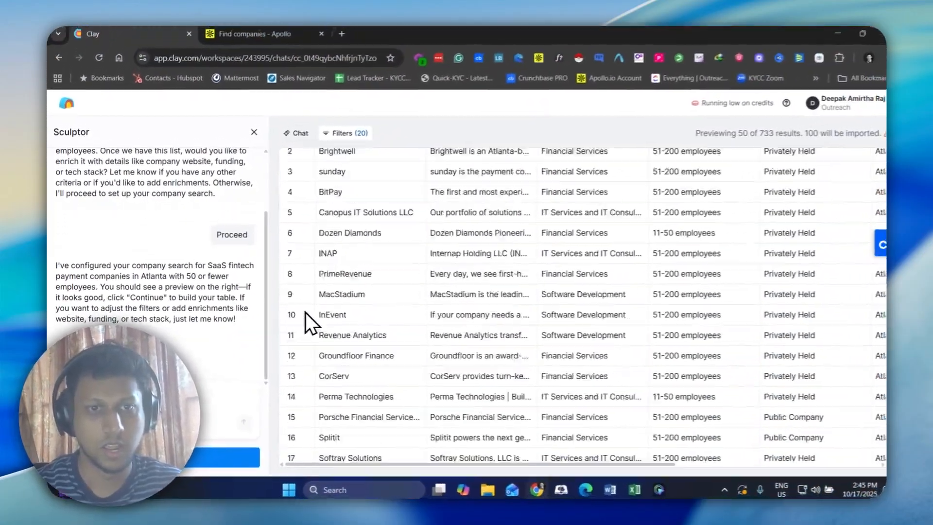
scroll(369, 320, down, 10)
scroll(369, 320, up, 2)
scroll(328, 308, up, 10)
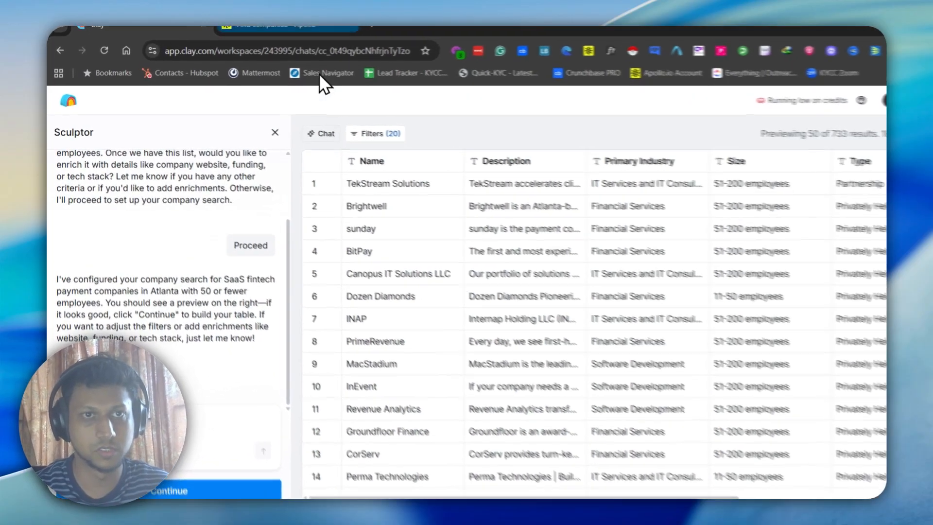
click(272, 37)
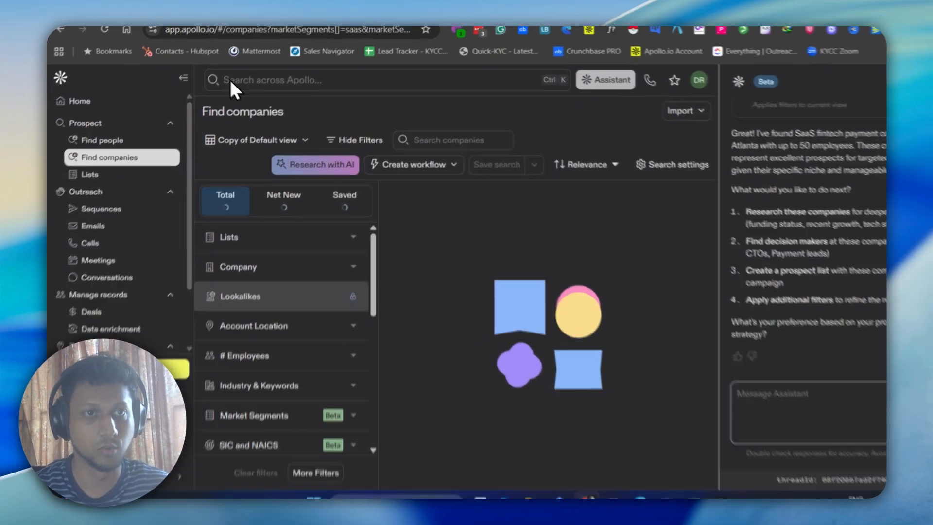
click(129, 37)
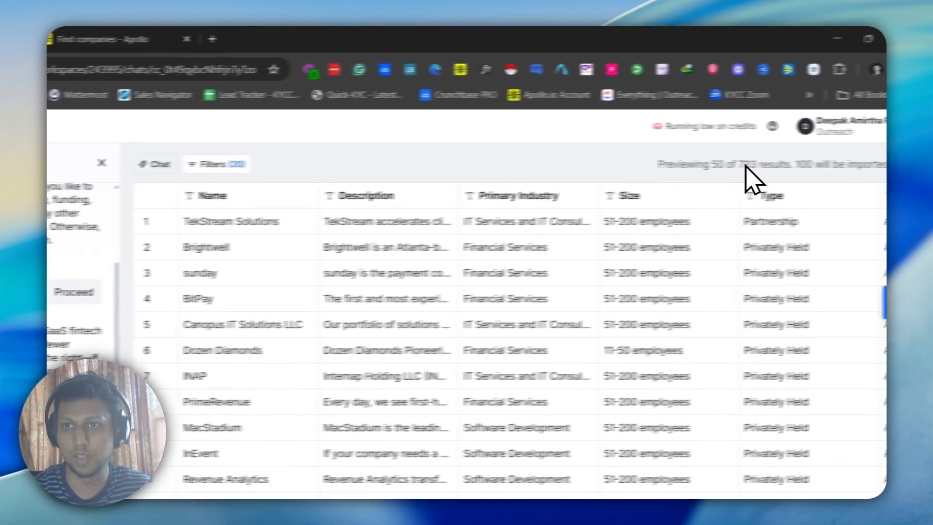
Switch to Apollo and review its list of found companies and the available search filters
click(141, 39)
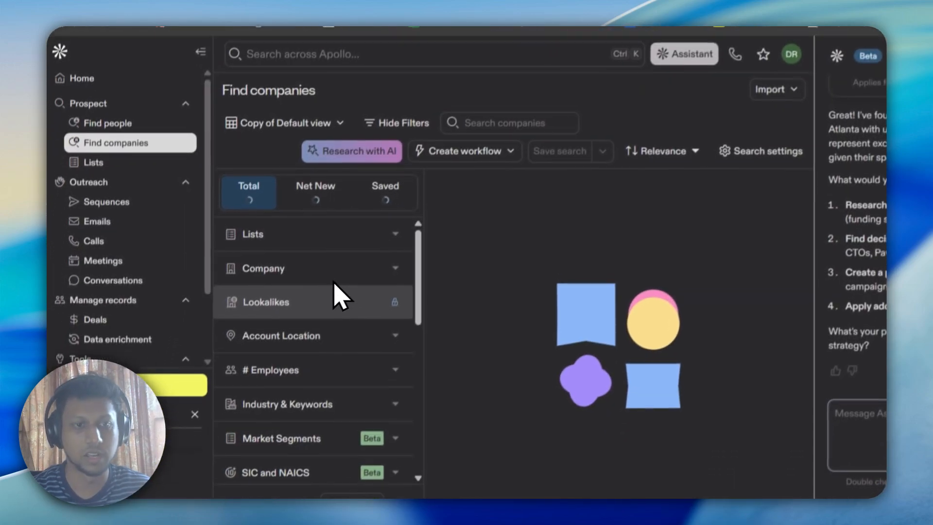
scroll(368, 311, down, 5)
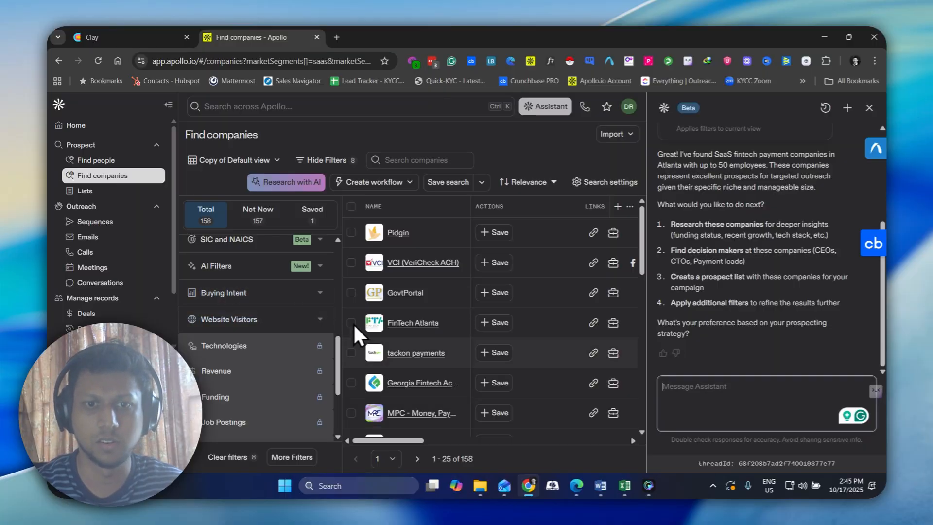
scroll(430, 333, down, 8)
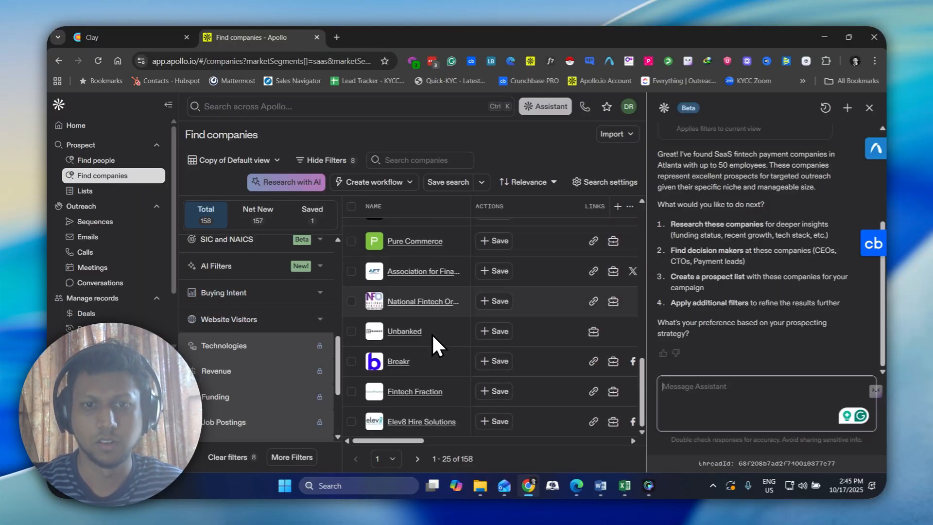
scroll(317, 343, down, 3)
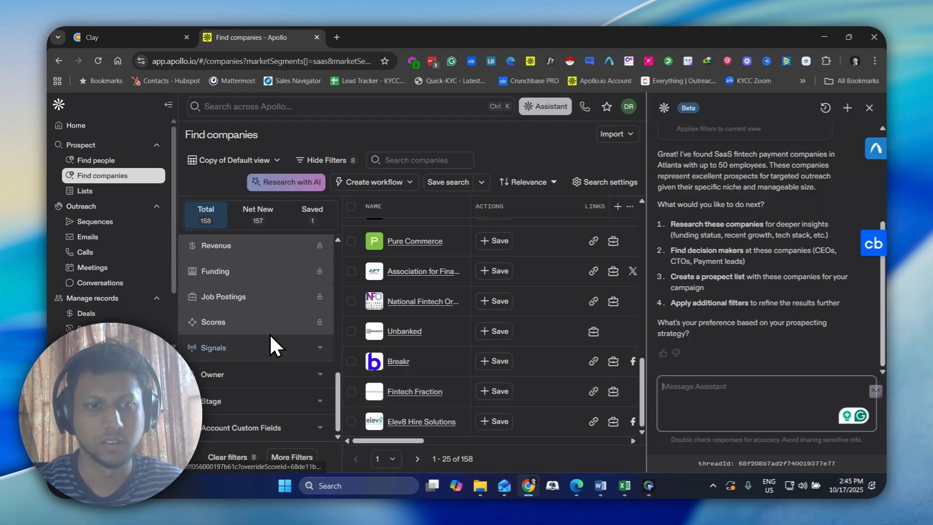
Examine Apollo's applied search filters, including employee count, industry keywords and market segments, and the other filter categories available
scroll(272, 345, up, 7)
scroll(276, 354, up, 3)
scroll(276, 354, down, 3)
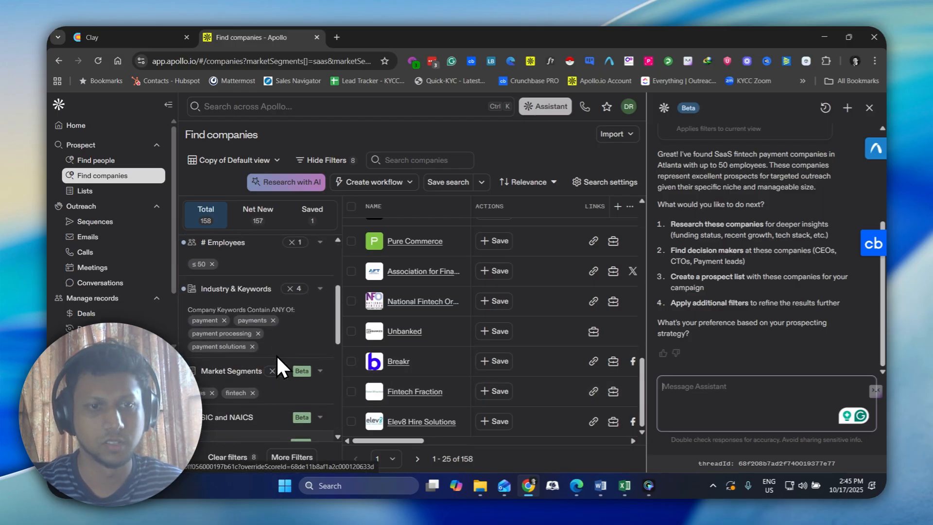
scroll(276, 354, up, 1)
scroll(276, 355, down, 1)
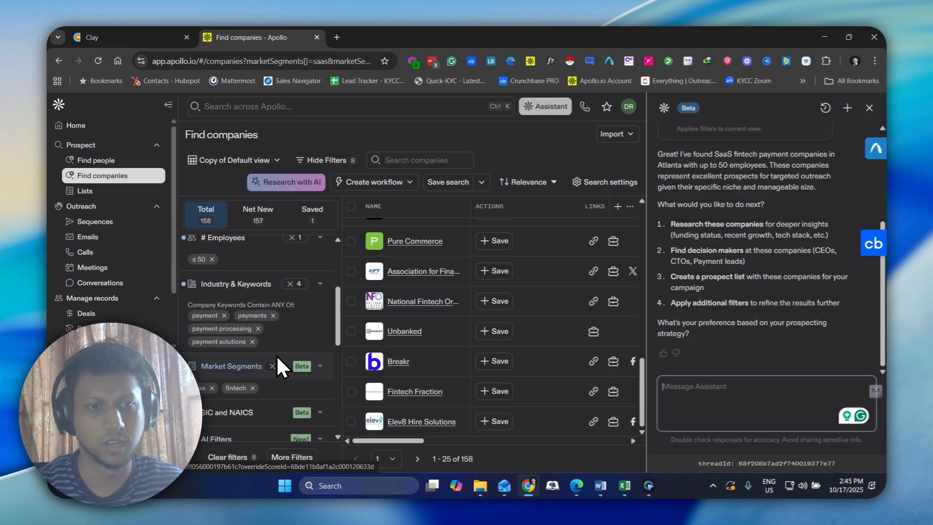
scroll(282, 385, down, 3)
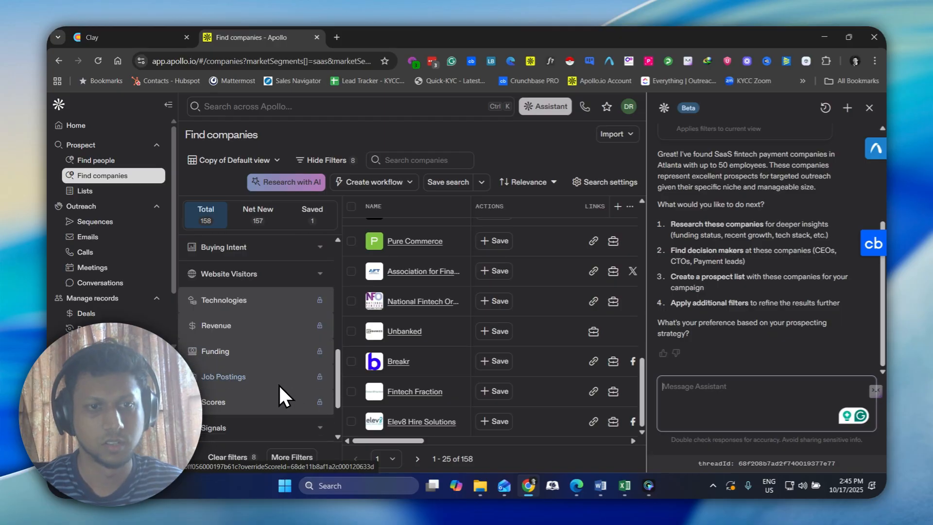
scroll(277, 374, up, 1)
scroll(273, 349, up, 1)
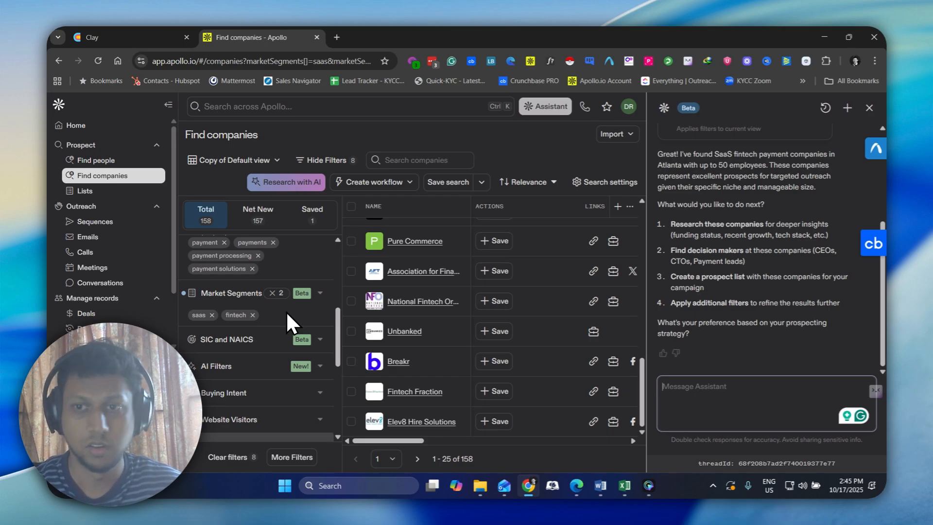
Switch to Clay and review the remaining rows of its company preview table
click(133, 32)
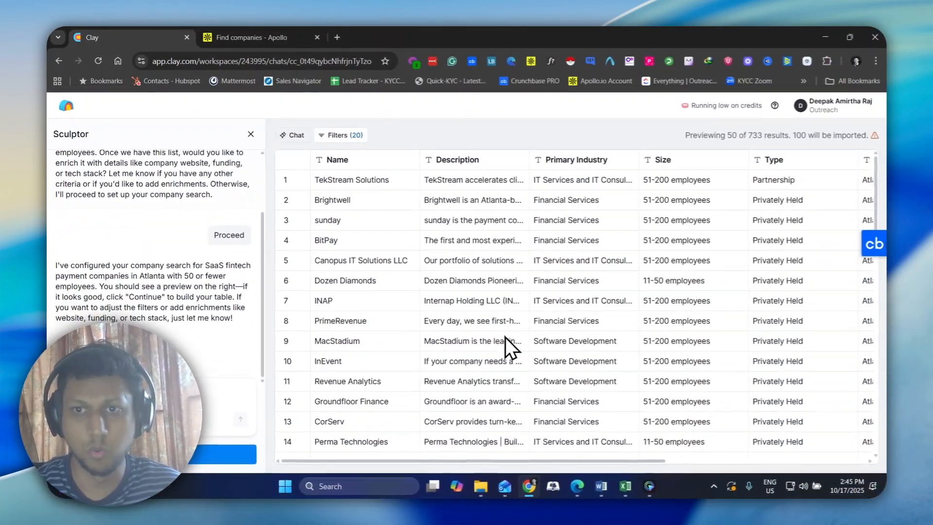
scroll(654, 367, down, 6)
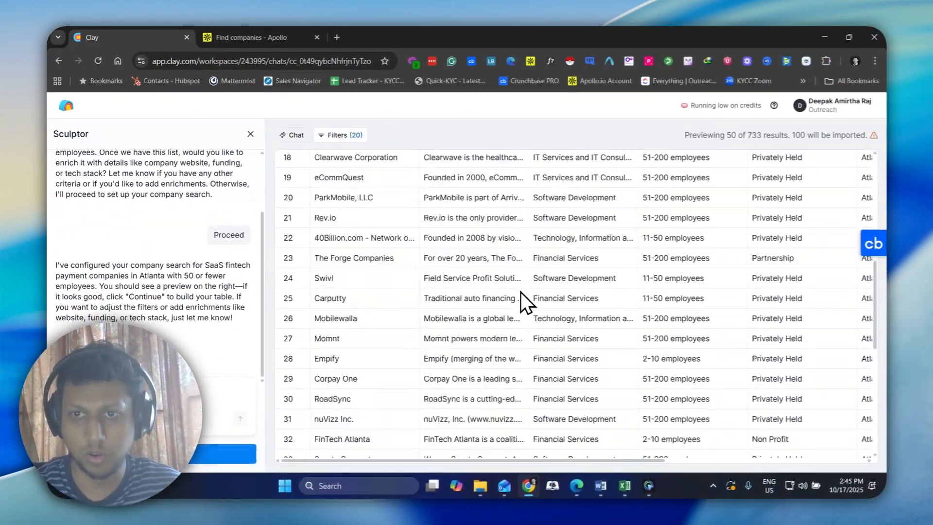
scroll(522, 292, down, 5)
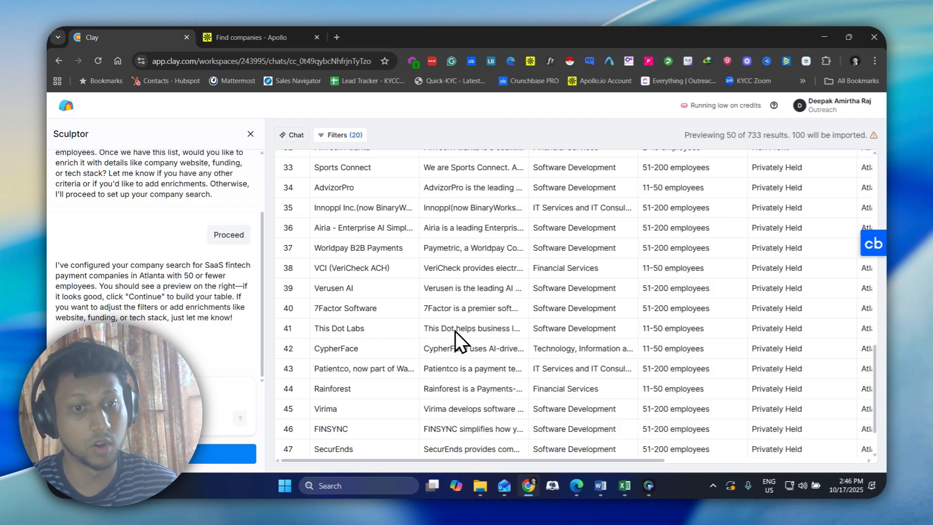
Switch to the Word document, copy the two-line Medium prompt about AI marketing consulting companies in the UAE, and return to the browser
key(alt+Tab)
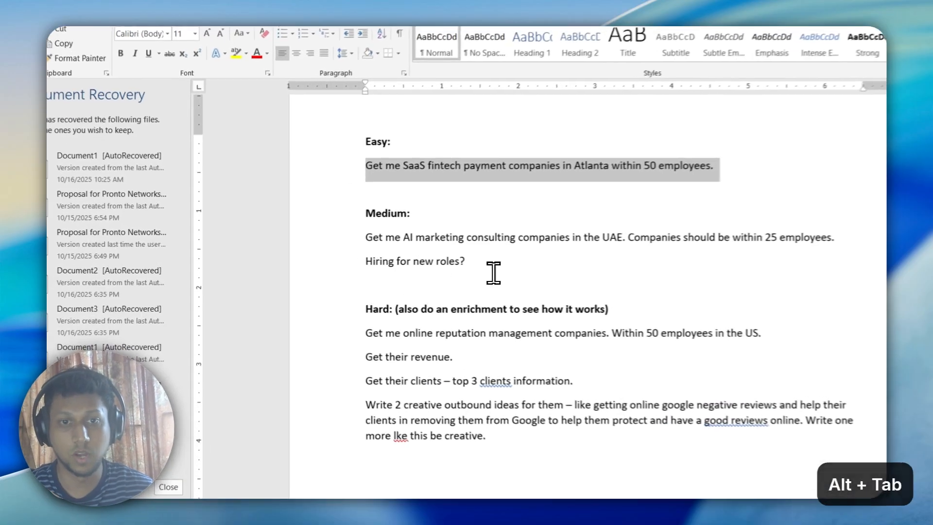
drag(437, 264, 361, 253)
key(ctrl+c)
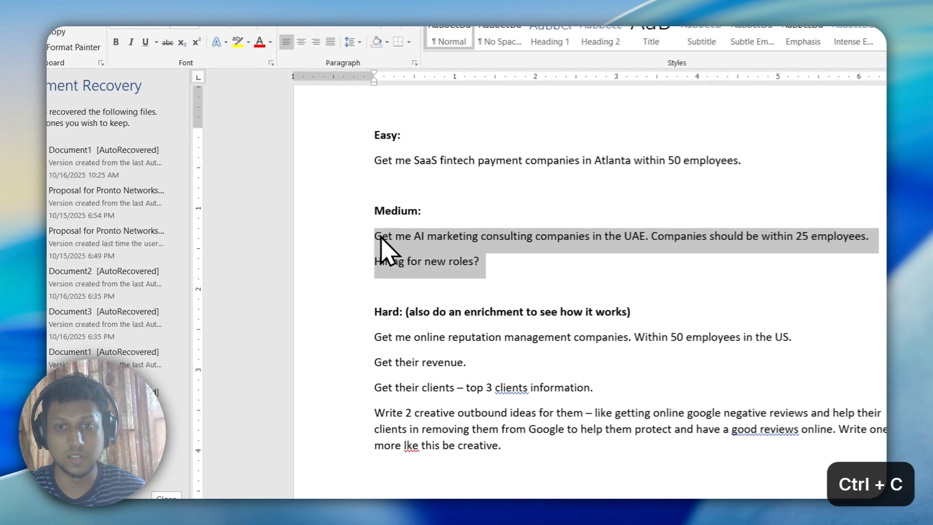
key(alt+Tab)
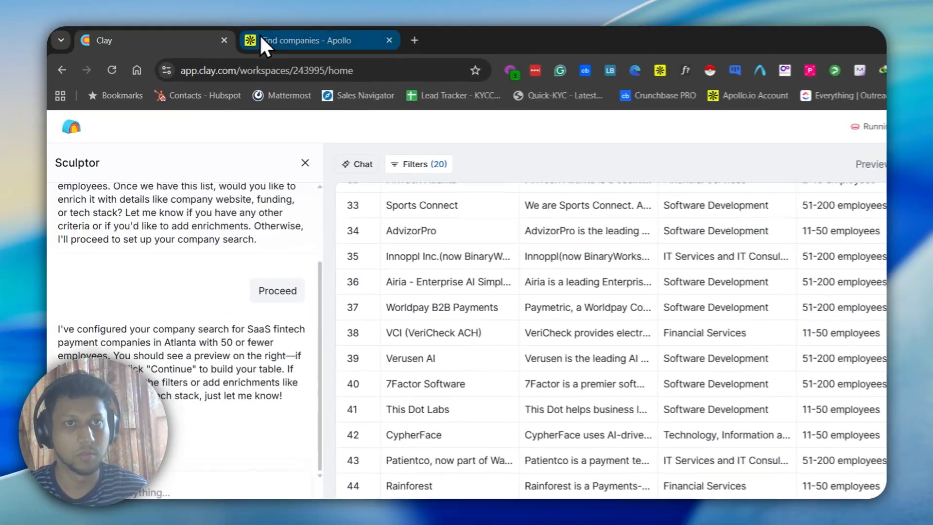
Paste the Medium prompt into the request box on Clay's home page, with a blank line before "Hiring for new roles?"
click(259, 36)
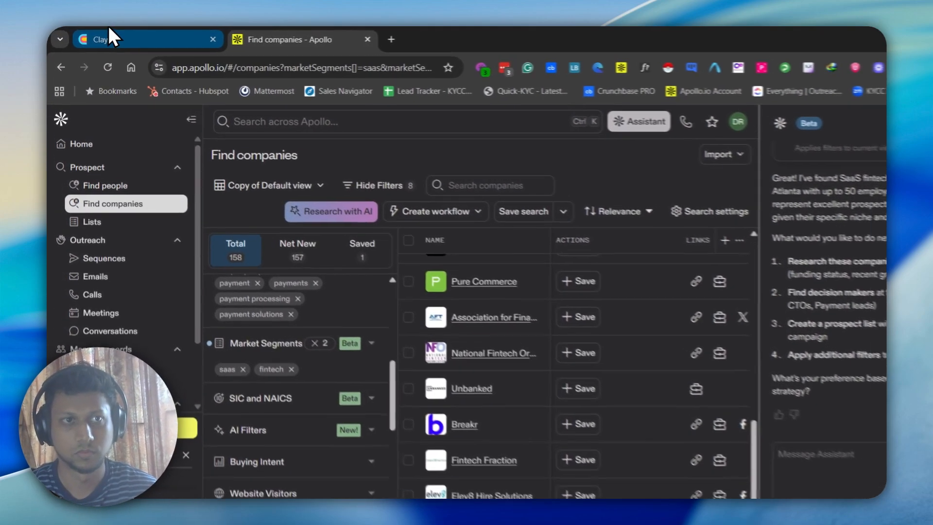
click(110, 38)
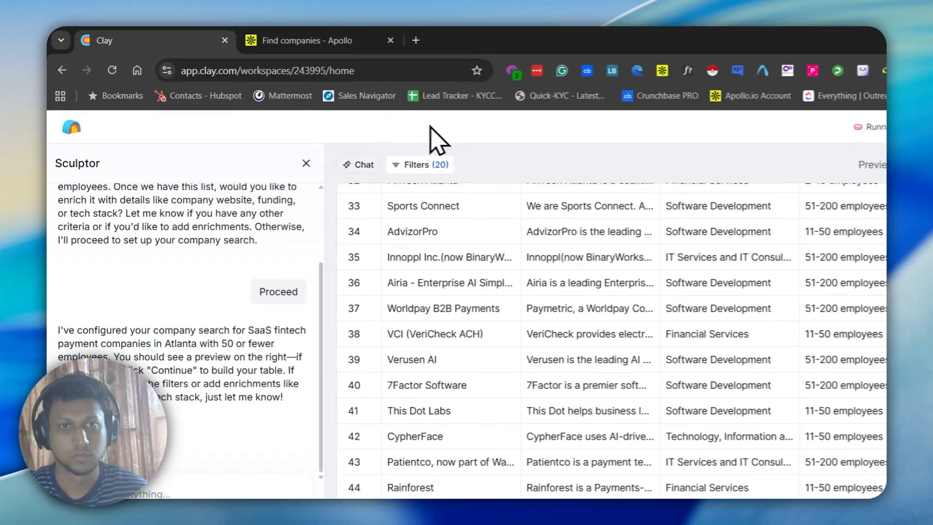
click(73, 129)
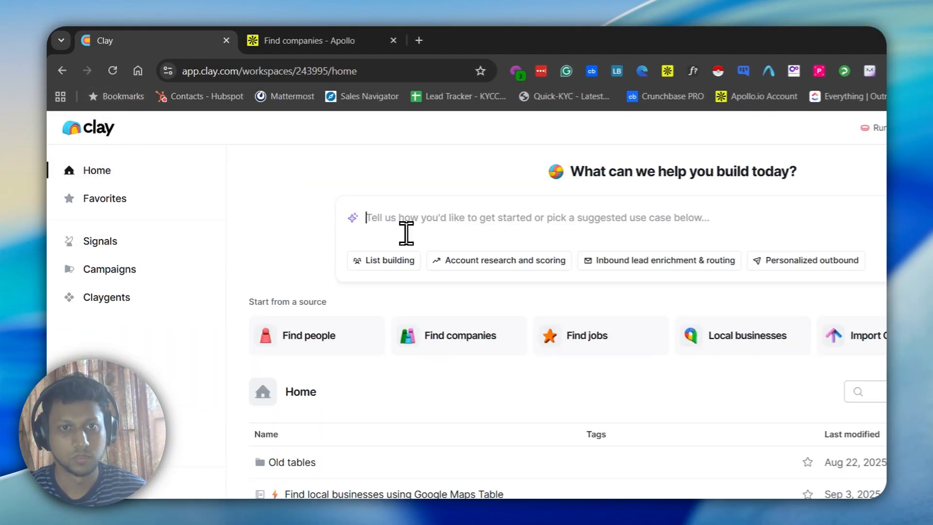
key(ctrl+v)
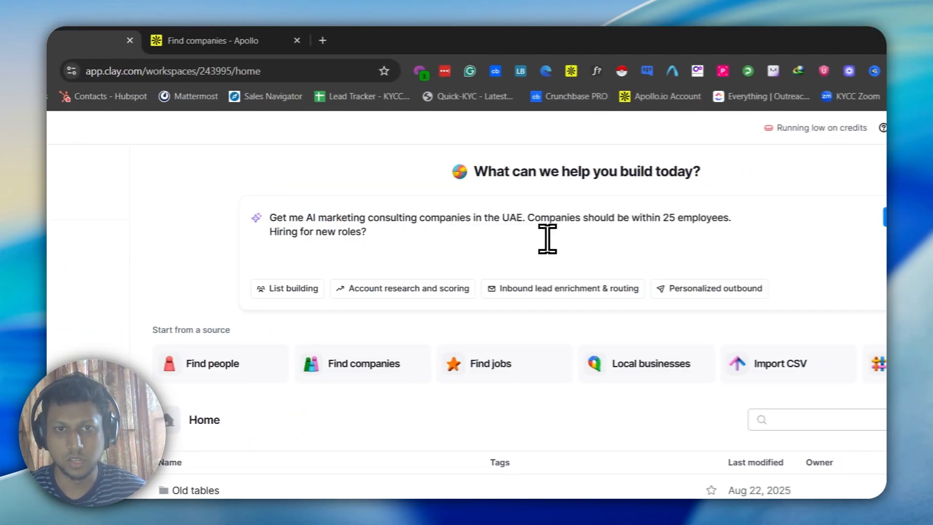
key(Up)
key(shift+Return)
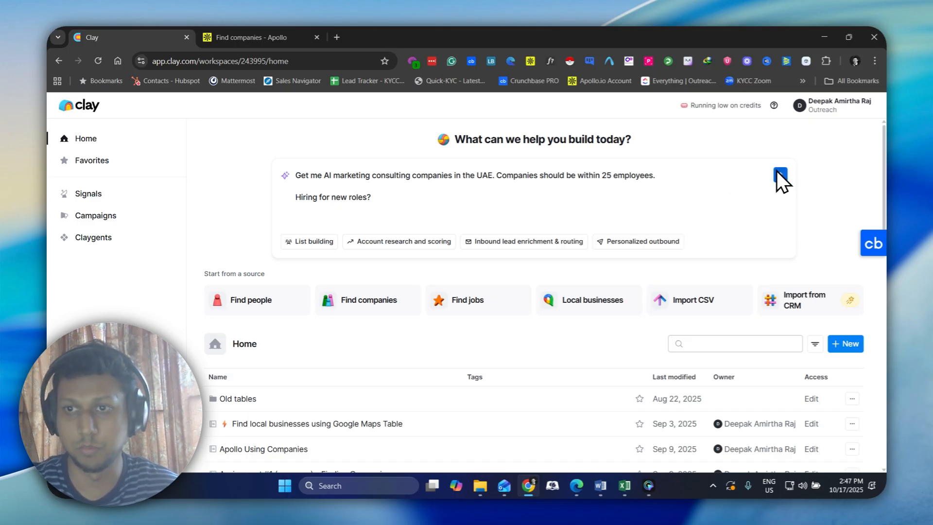
Start a new Apollo Assistant chat, paste the same Medium prompt, and submit the prompt in both Apollo and Clay
click(299, 37)
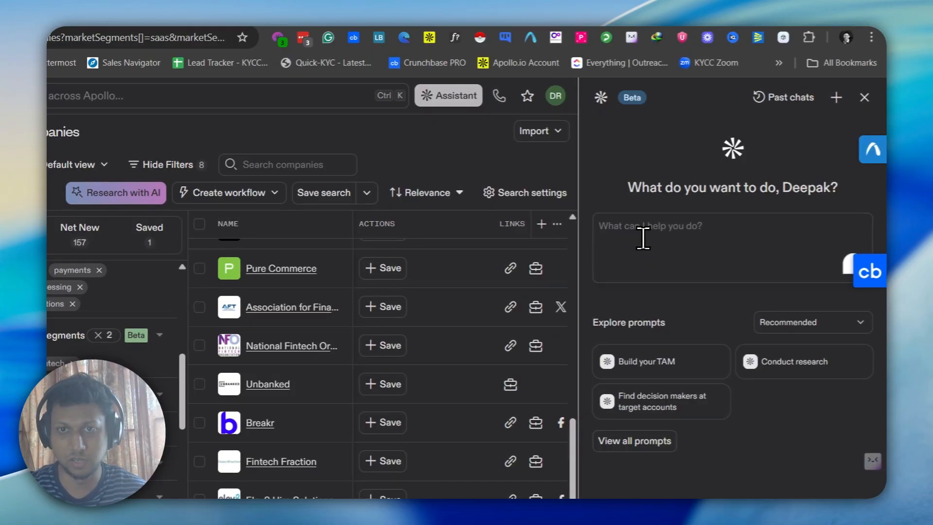
key(ctrl+v)
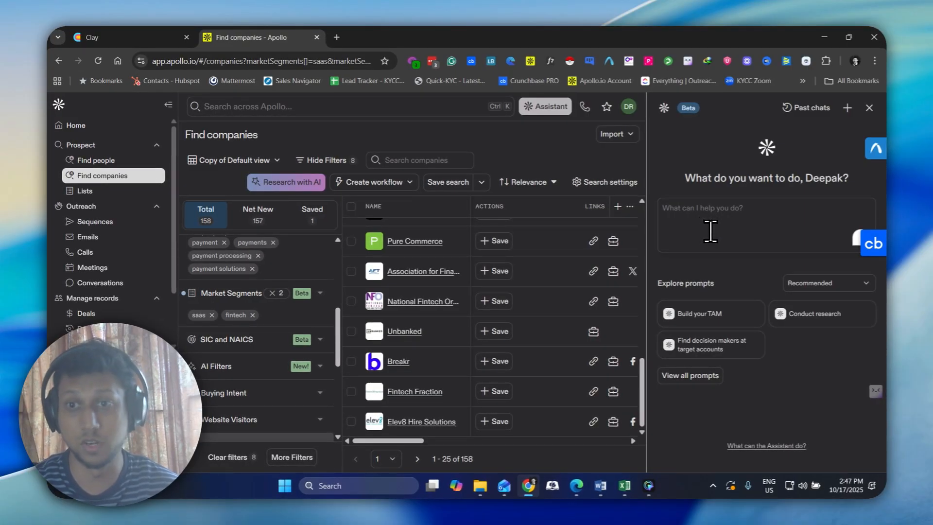
click(710, 231)
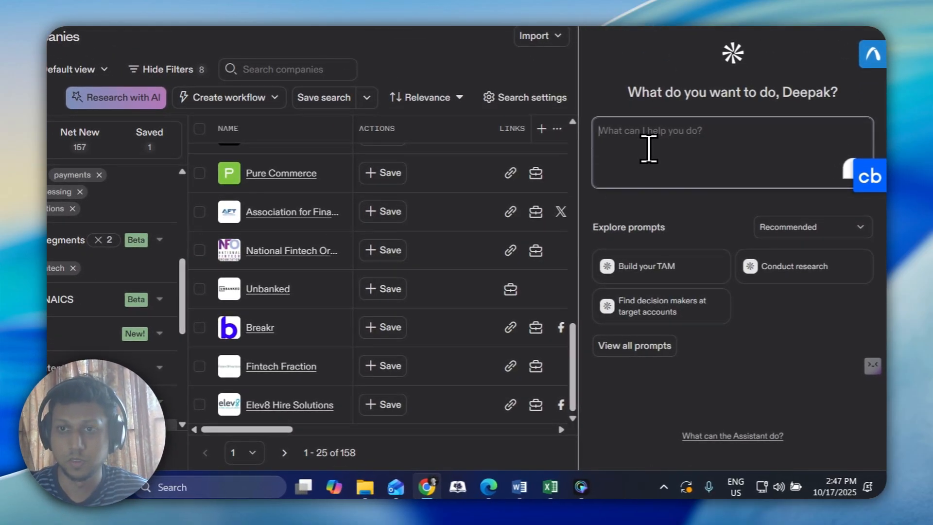
right_click(627, 131)
click(666, 289)
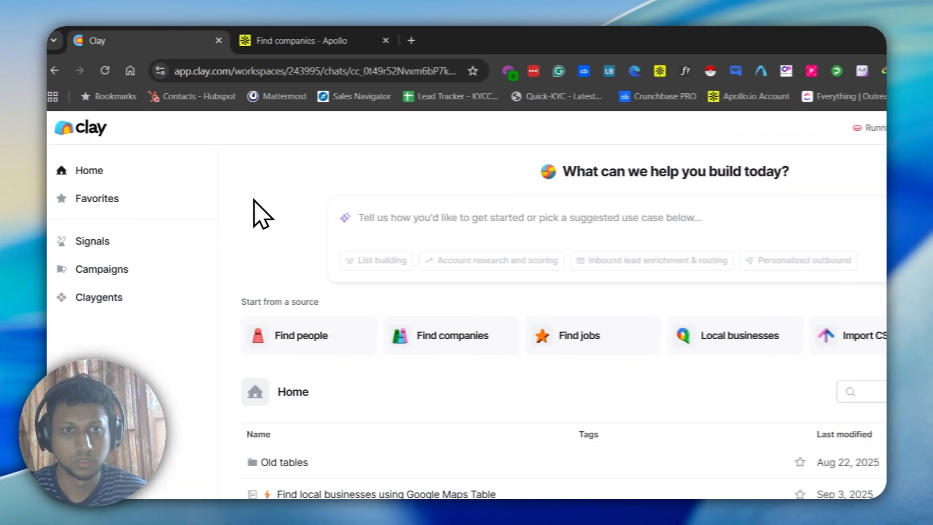
click(316, 39)
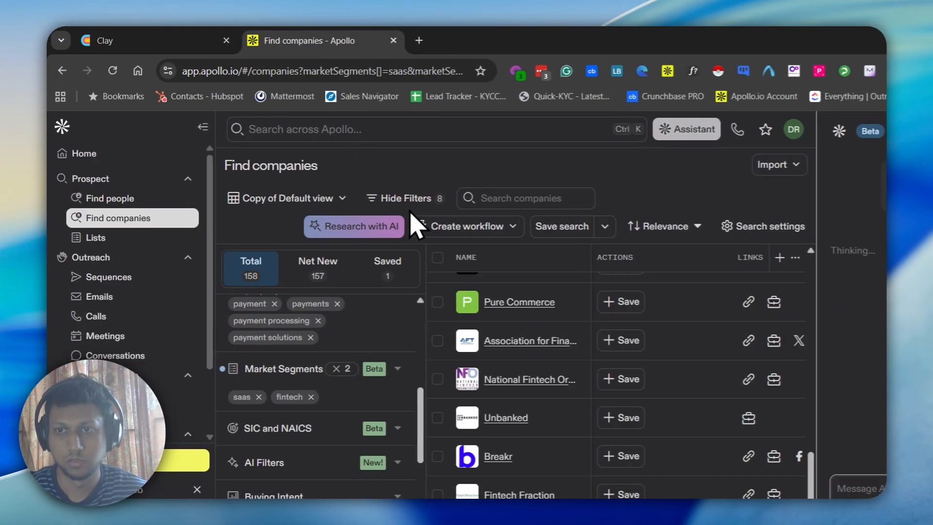
Check how the AI marketing consulting request is progressing in both Clay and Apollo
click(174, 34)
click(335, 39)
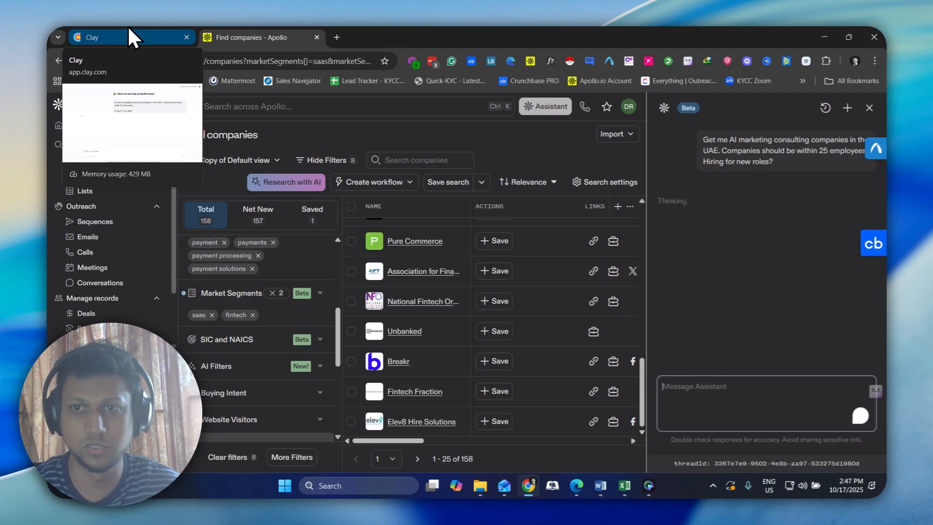
click(134, 34)
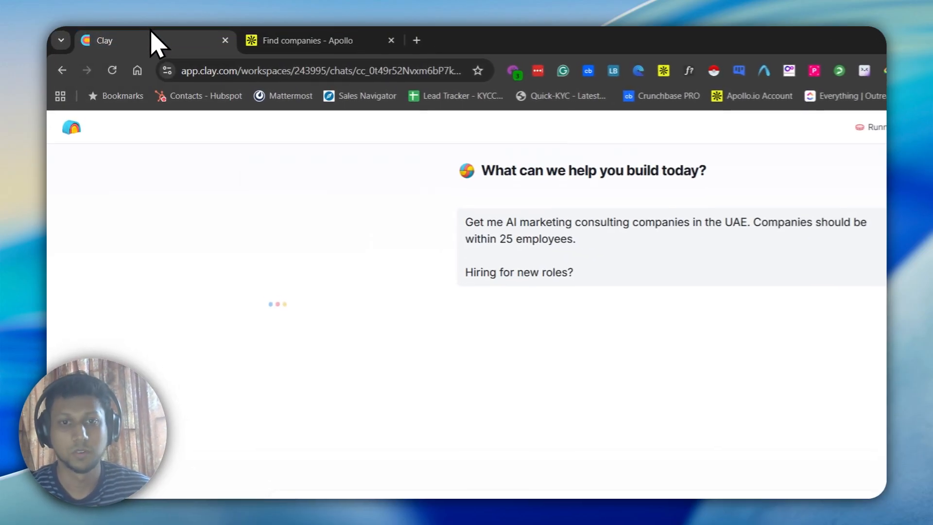
click(302, 39)
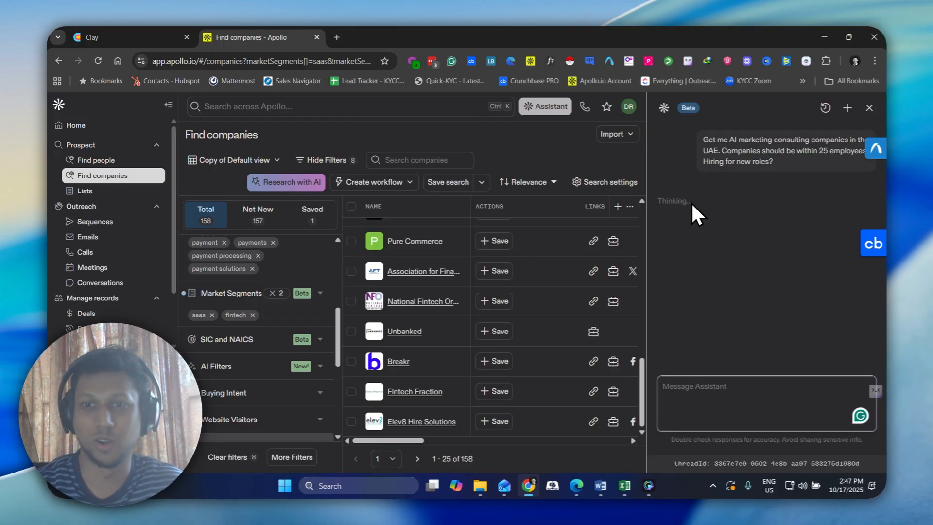
Return to Clay and reply "yes thats it" to its question confirming the UAE company criteria
click(175, 38)
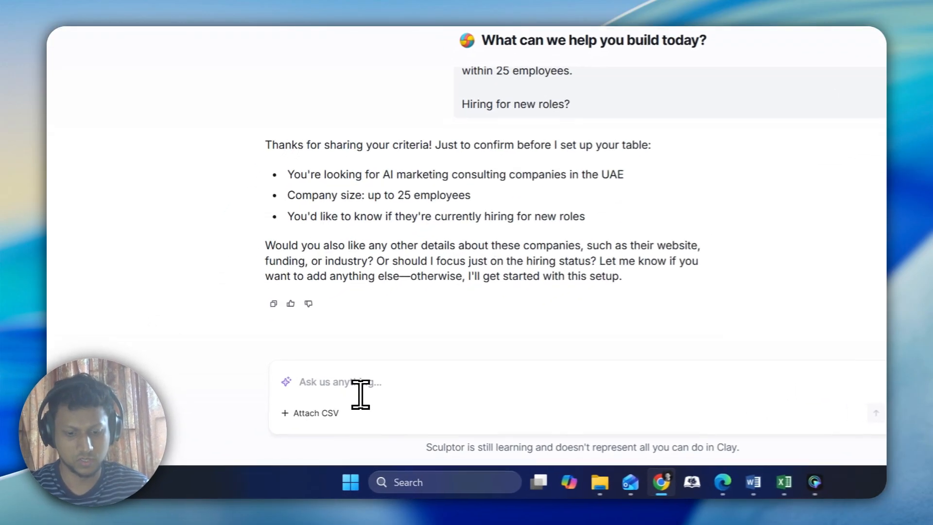
text(yes thats it)
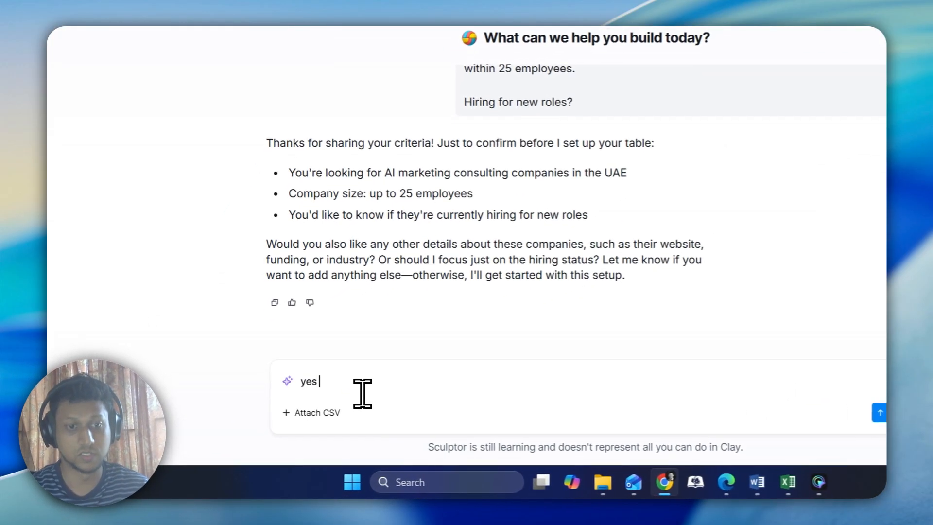
key(Return)
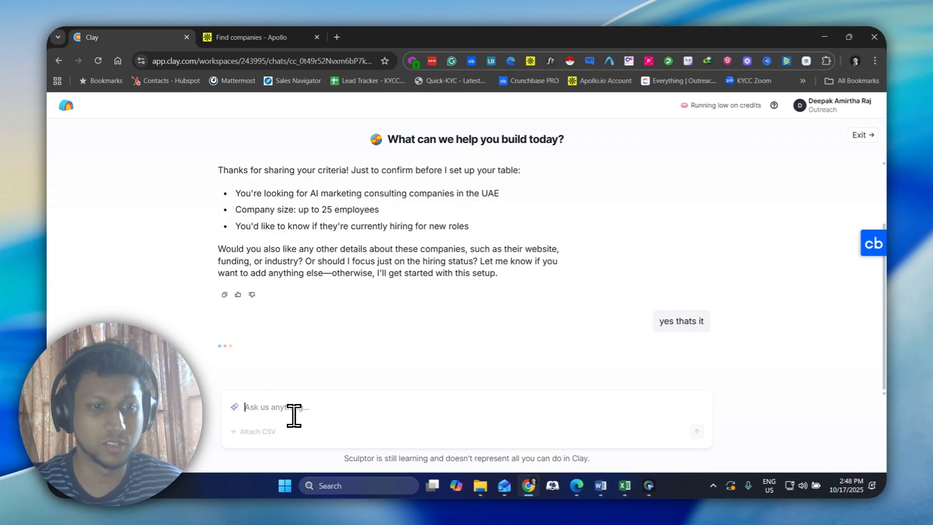
Monitor the UAE company searches in Apollo and Clay, and read Clay's setup summary beside its preview table
click(307, 37)
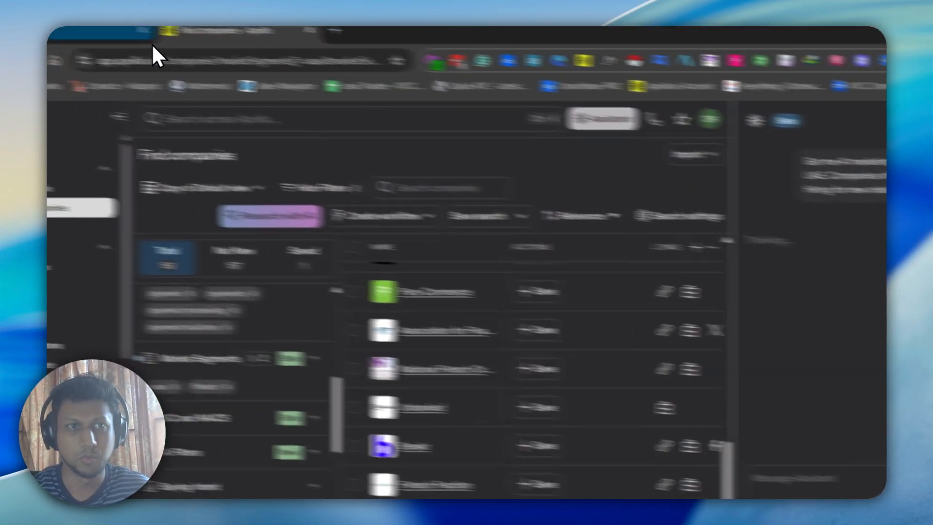
click(150, 41)
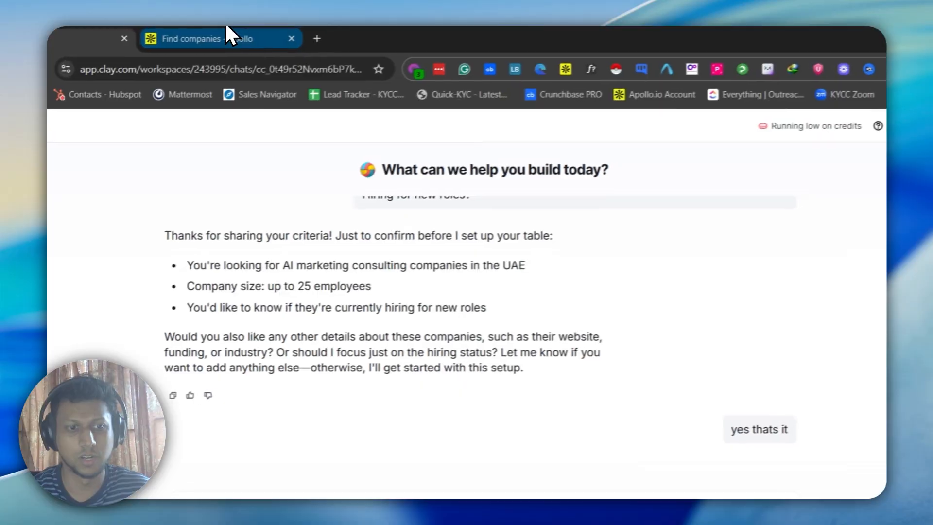
click(226, 30)
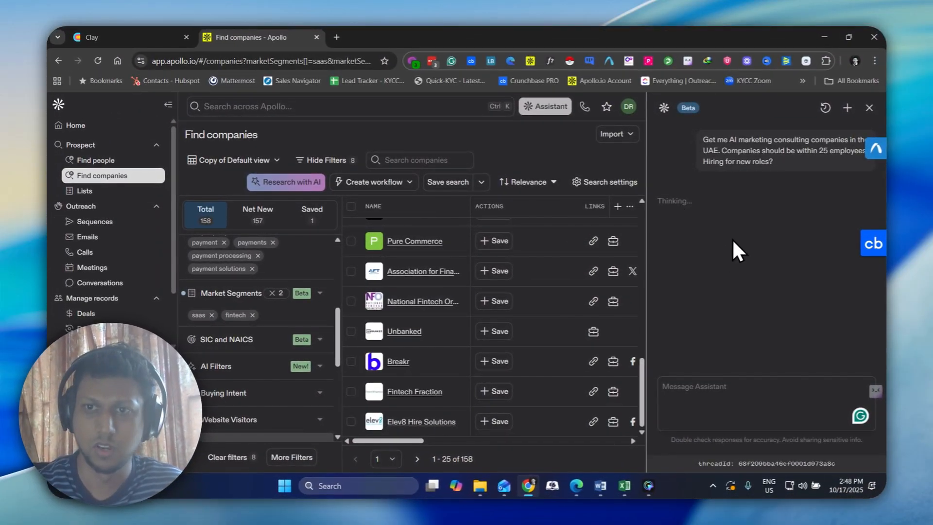
click(154, 36)
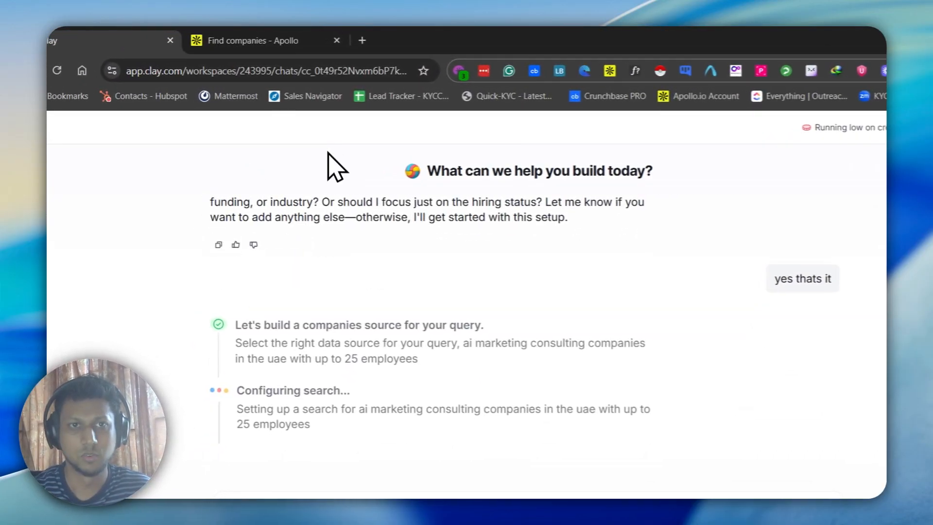
click(288, 35)
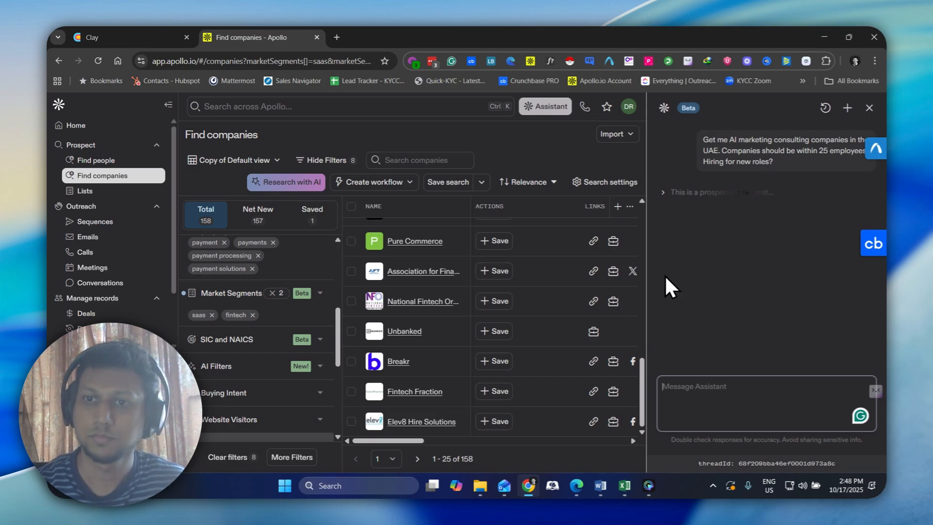
click(138, 29)
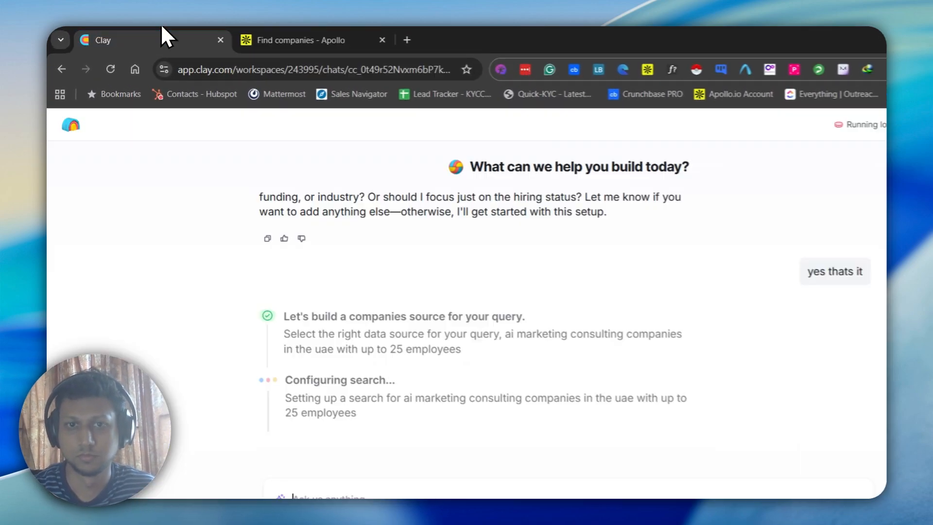
click(314, 40)
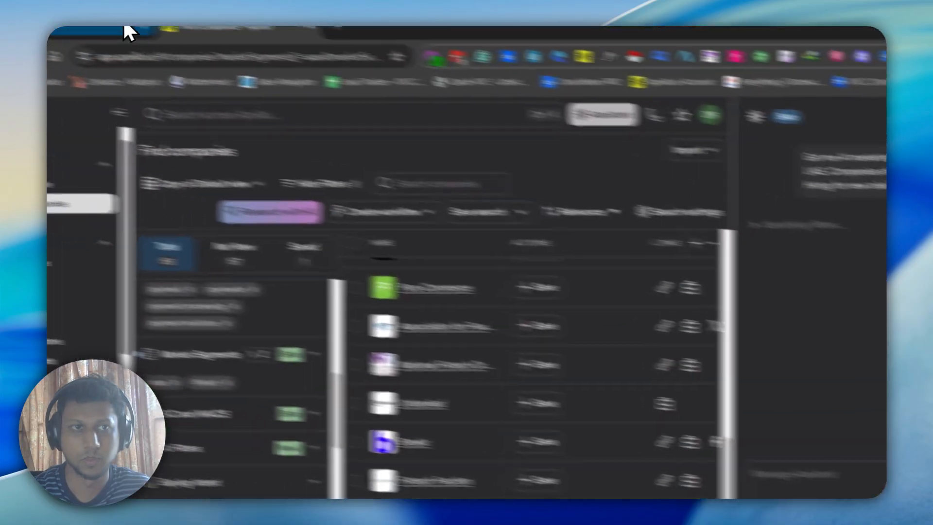
click(124, 30)
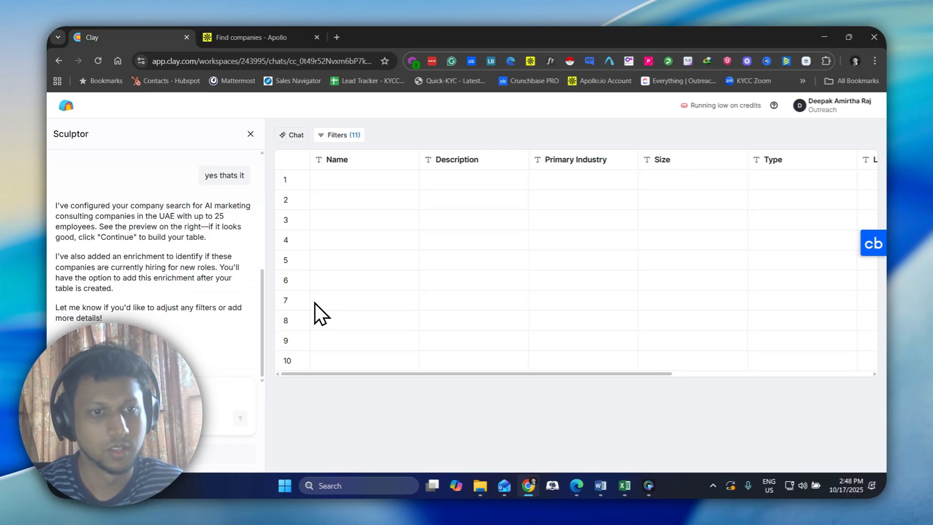
scroll(197, 296, up, 5)
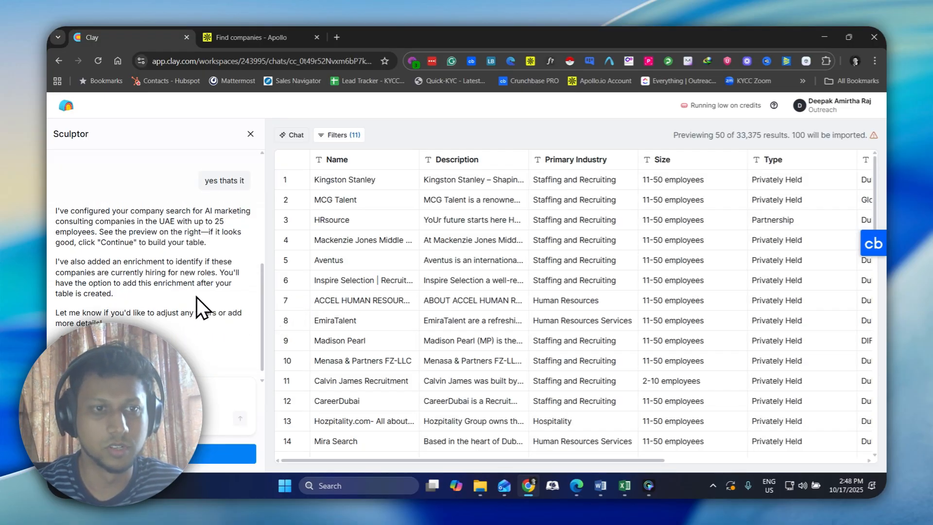
Read through Clay's setup summary and reply "primary industry should be marketing" to refine the company search
scroll(191, 288, down, 4)
scroll(190, 288, down, 1)
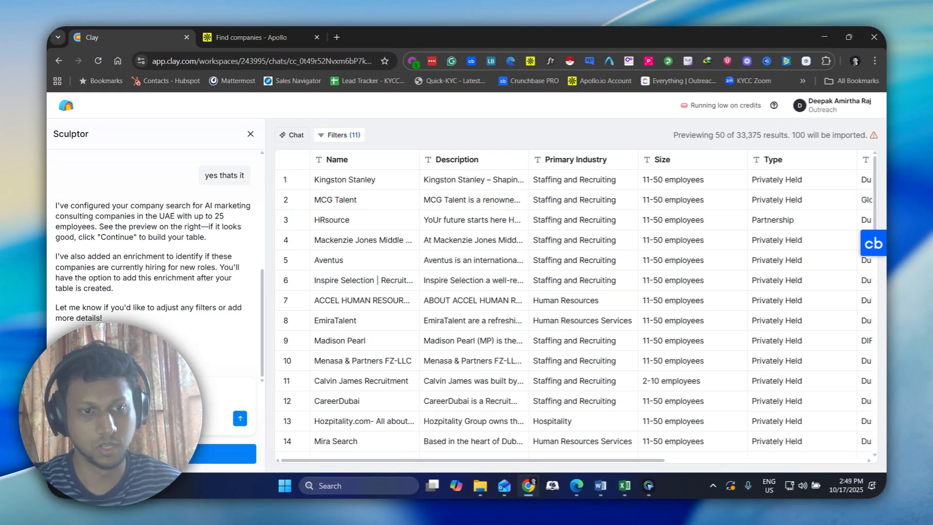
key(Return)
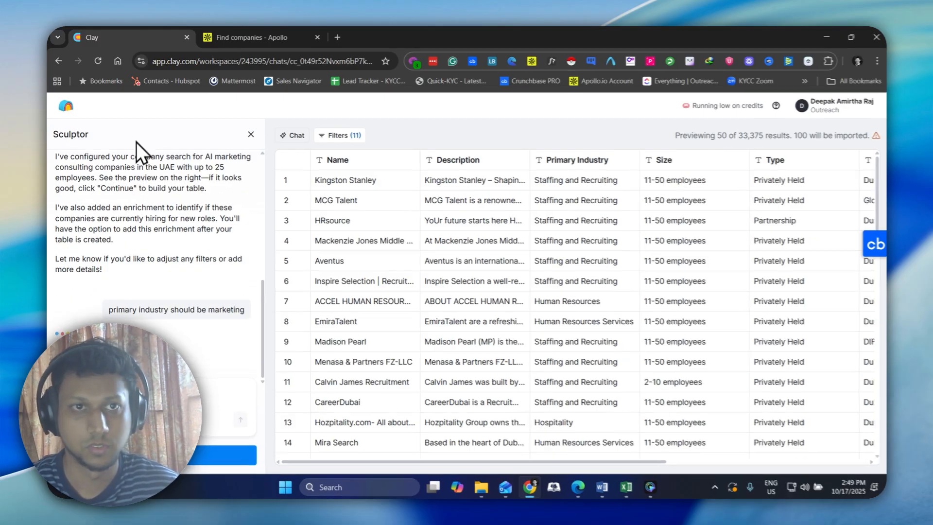
Read the Apollo Assistant's answer to the AI marketing consulting prompt and check Clay's progress on the refined search
click(280, 36)
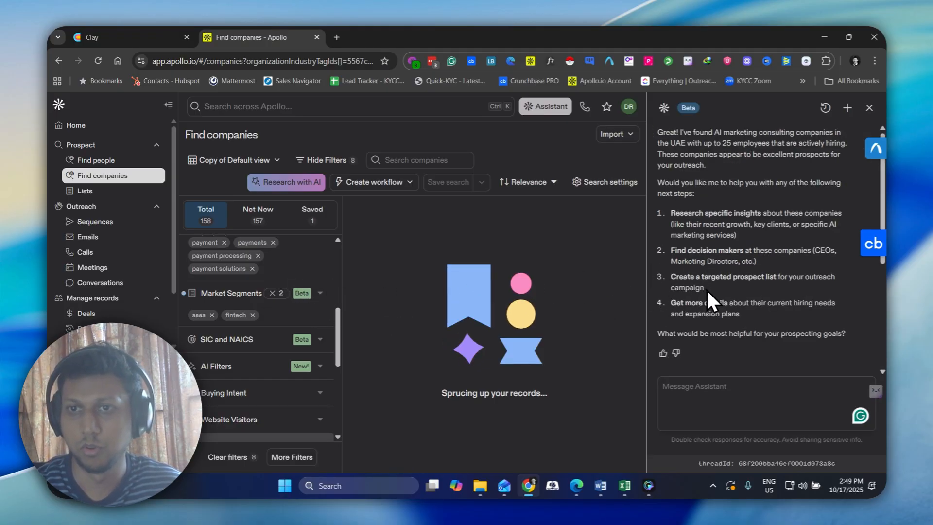
scroll(706, 288, up, 4)
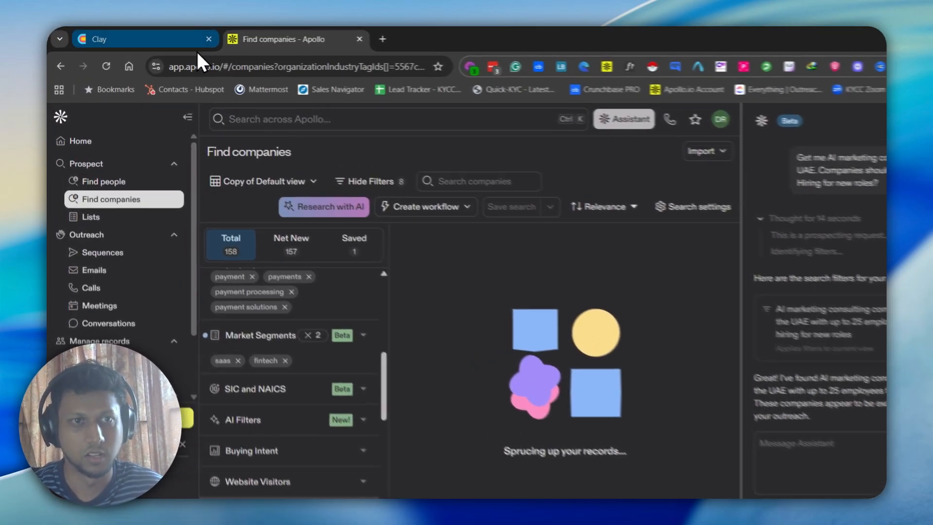
click(165, 39)
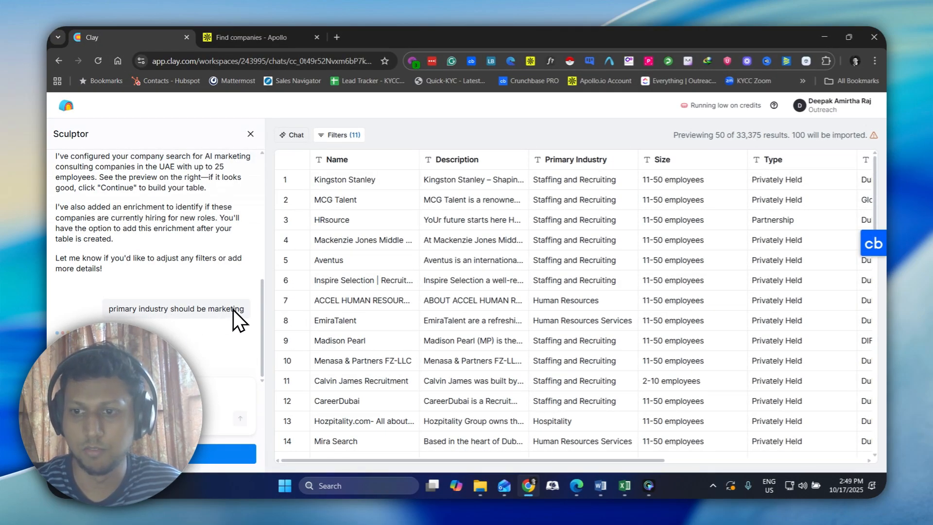
Reload the Apollo company search page and check on its loading and on Clay's pending reply
click(286, 37)
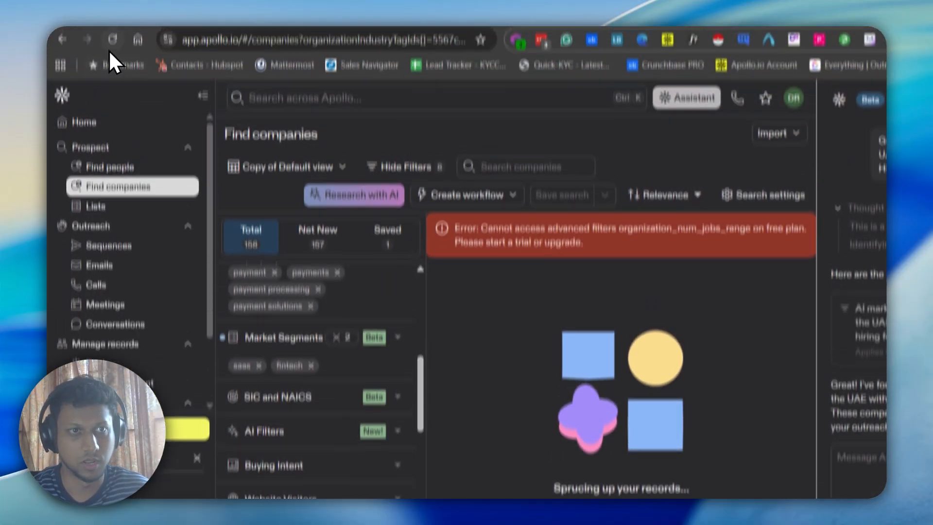
click(114, 67)
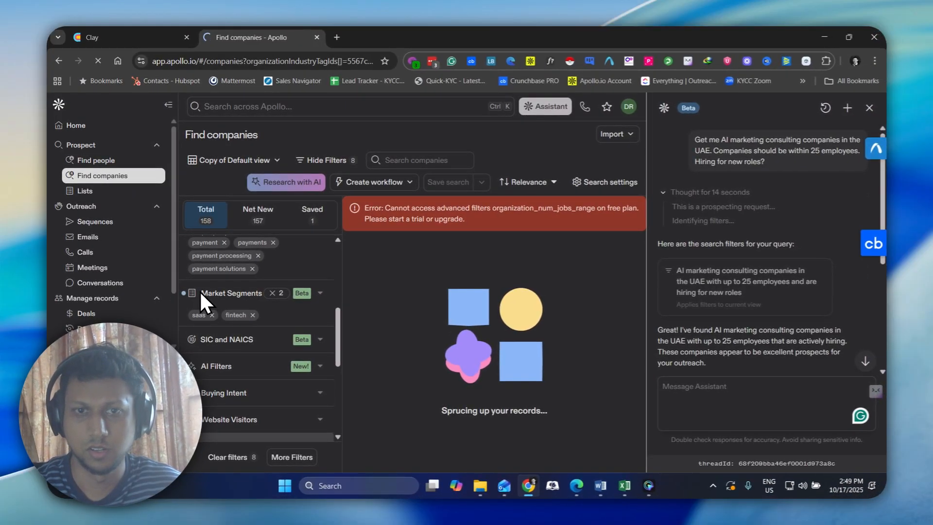
click(137, 36)
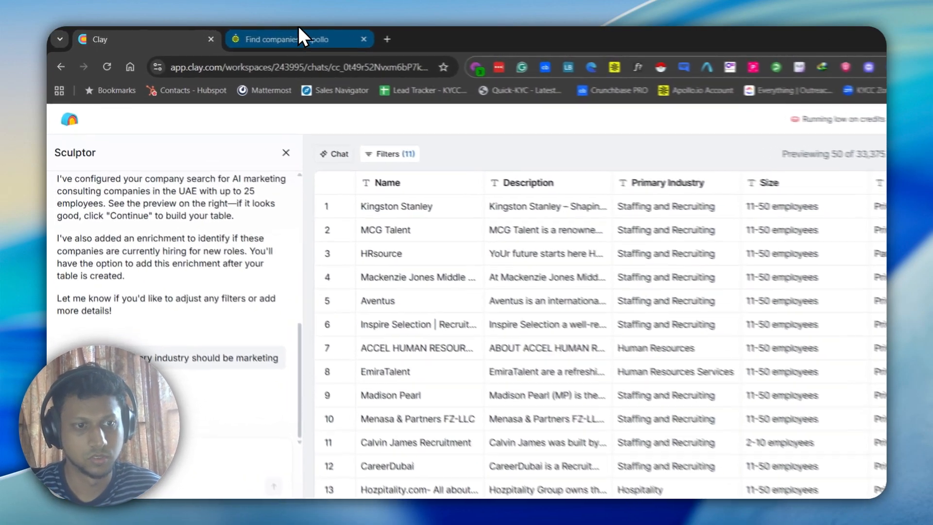
click(298, 37)
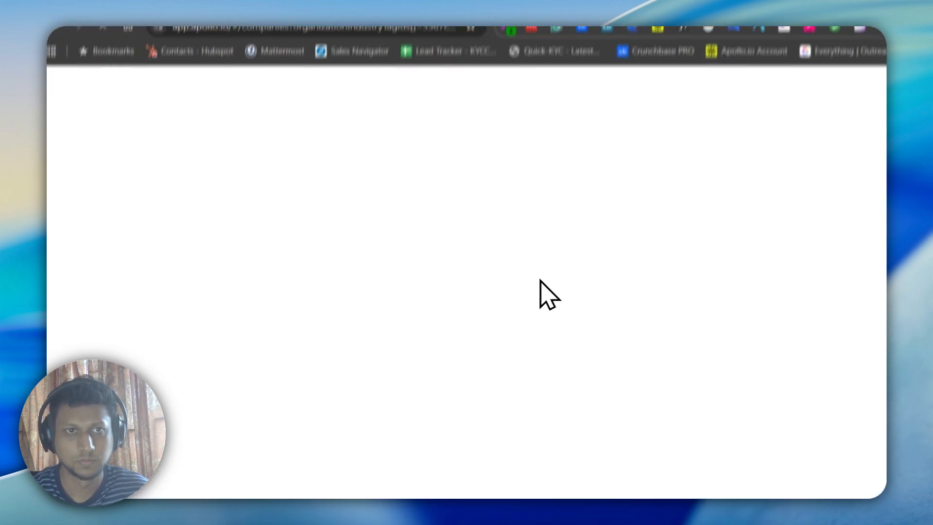
click(152, 28)
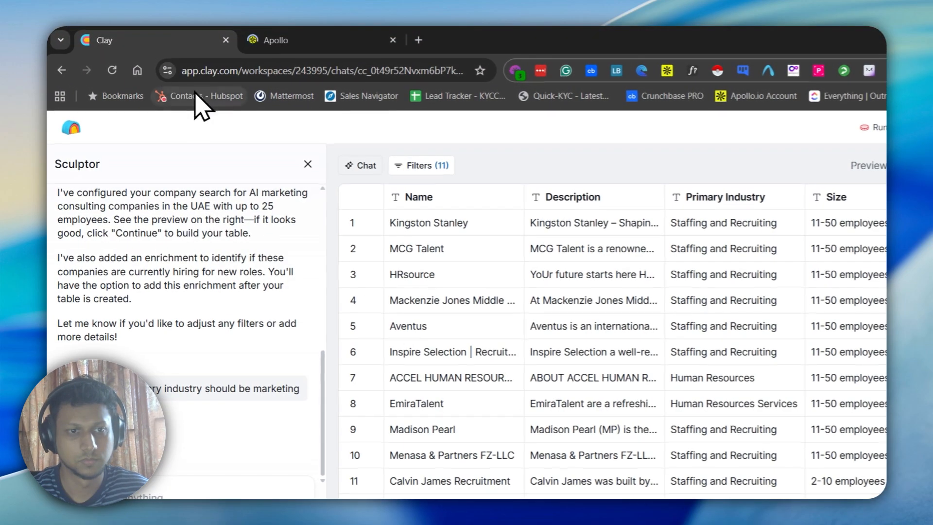
click(319, 35)
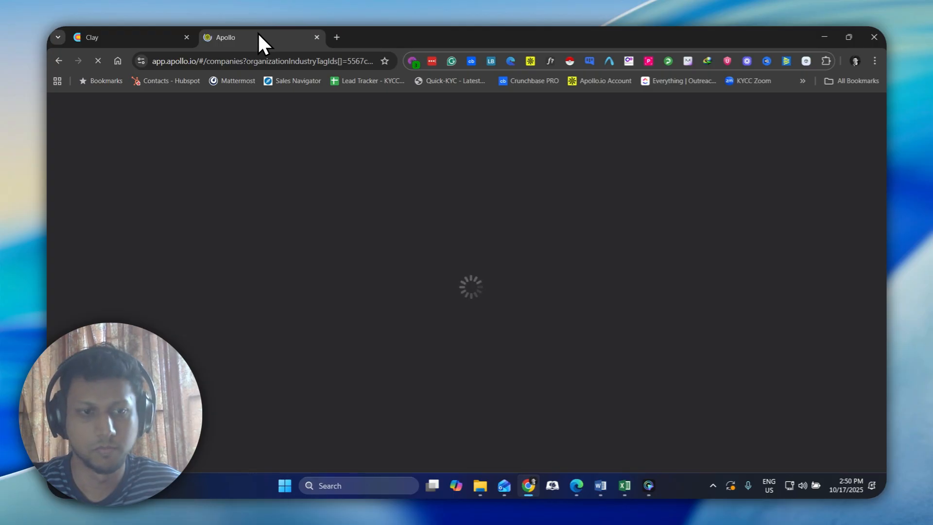
Review Clay's updated company preview, reading the full description of Recruin and scanning the primary industries listed
click(136, 35)
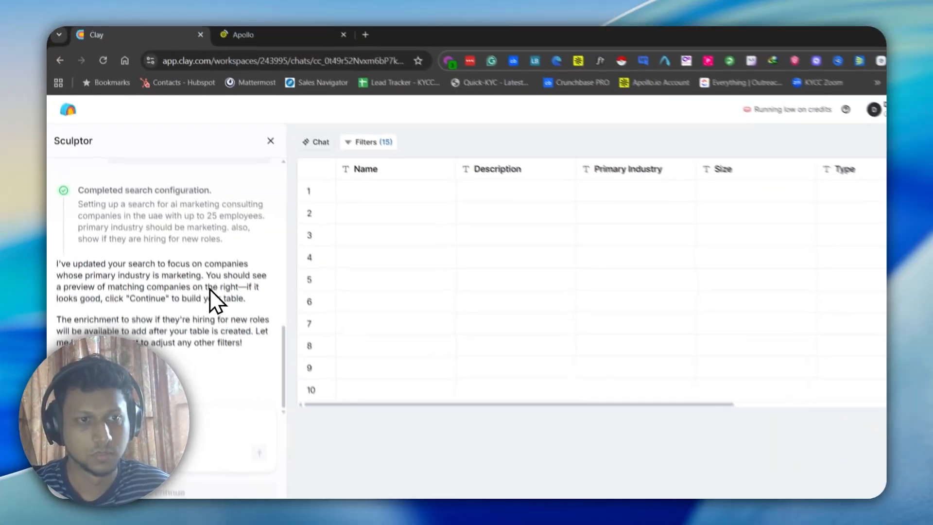
scroll(214, 311, up, 10)
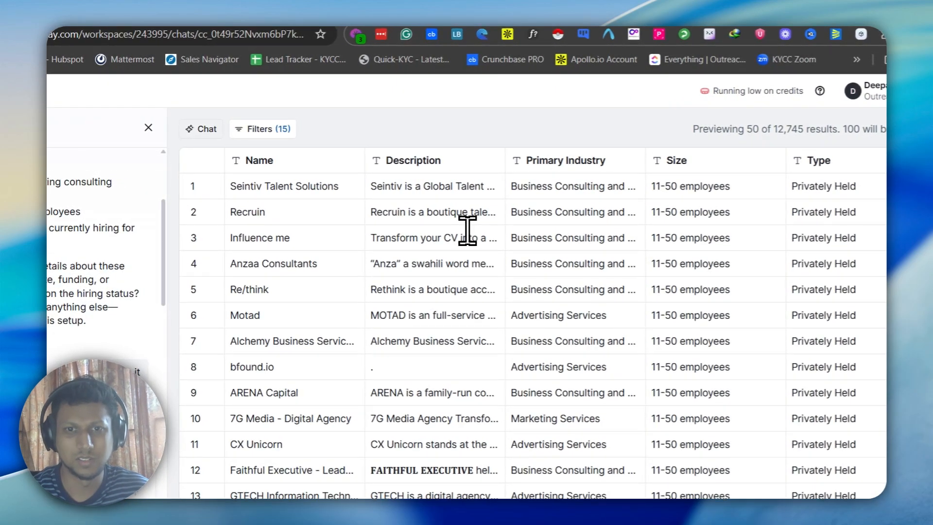
triple_click(437, 214)
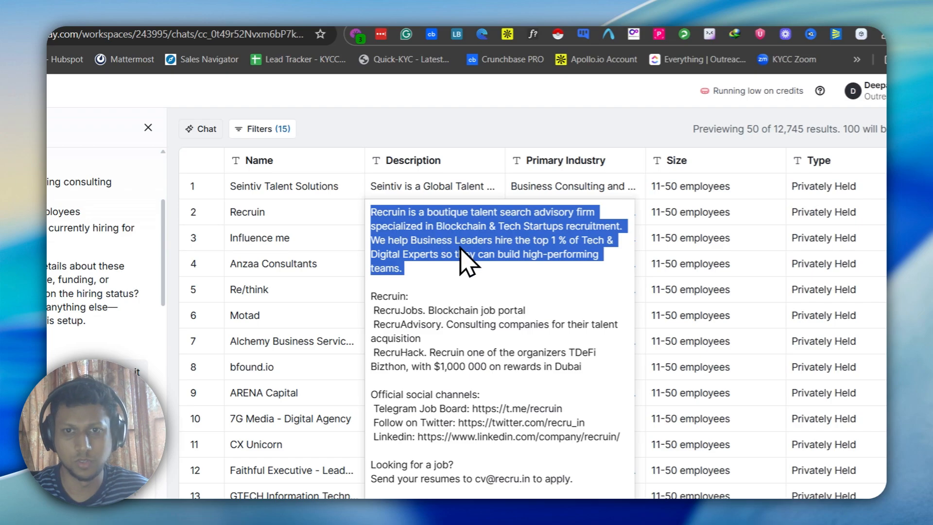
click(474, 272)
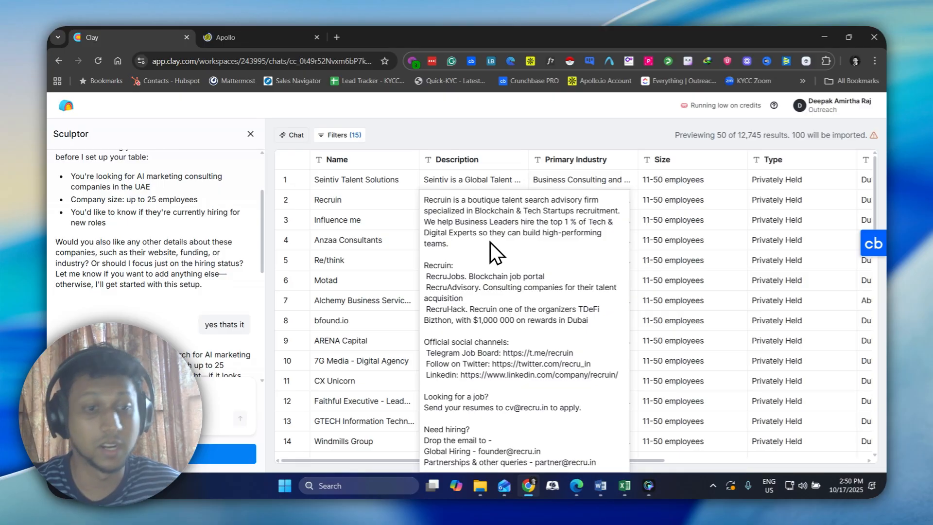
click(482, 141)
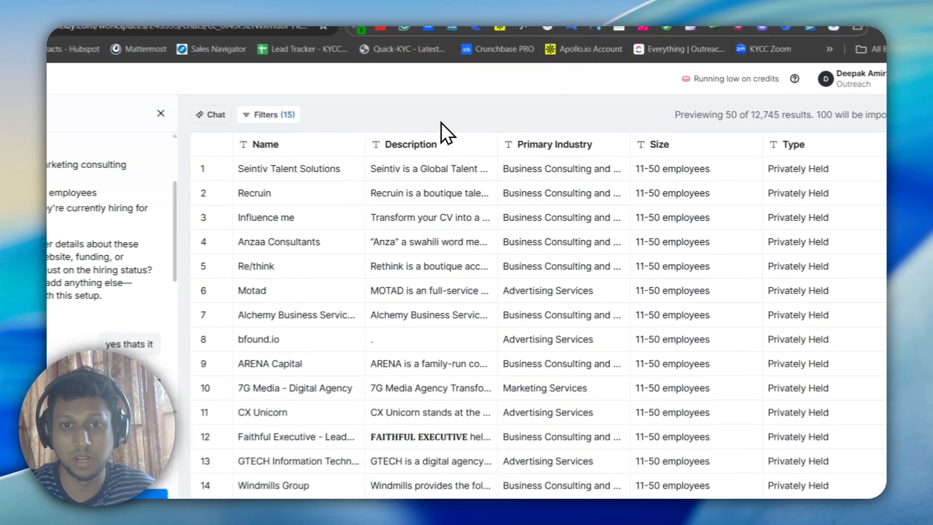
scroll(522, 311, down, 6)
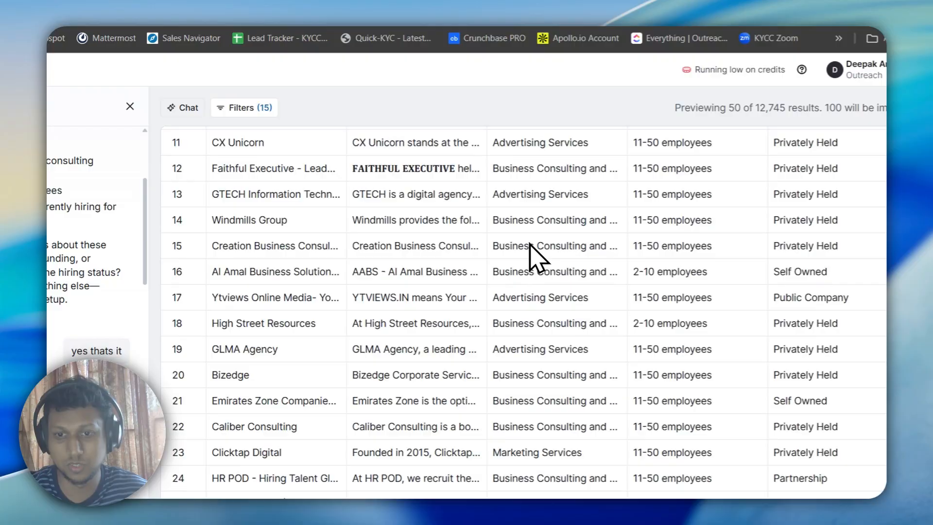
Add a products and services filter to the Clay search describing "AI marketing consulting companies"
click(242, 111)
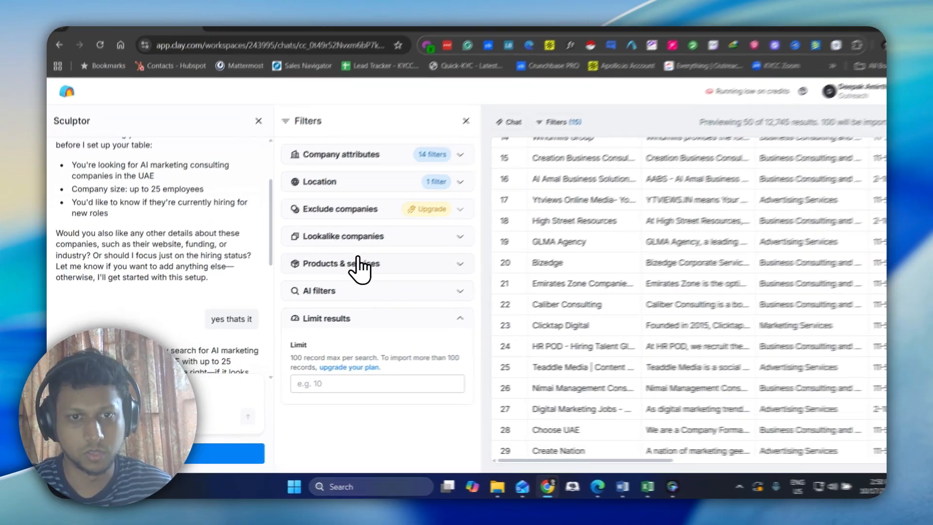
click(343, 272)
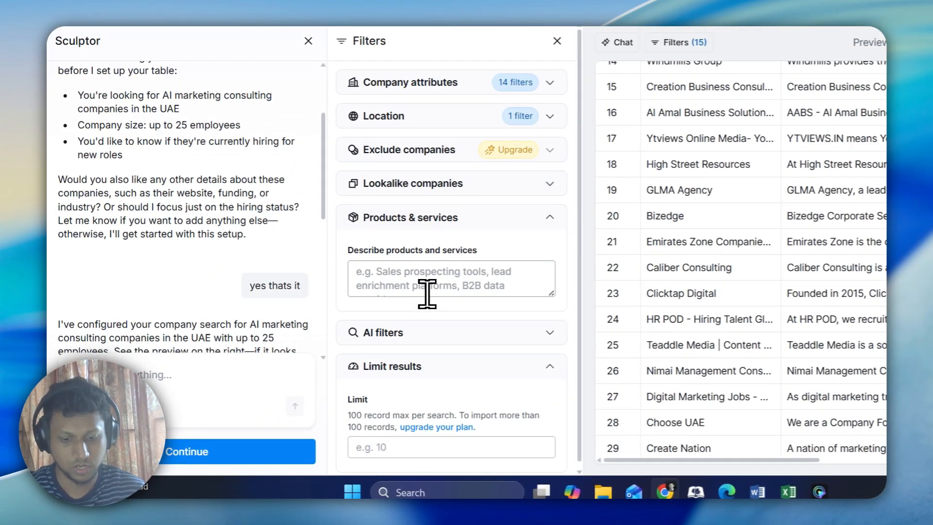
key(shift+i)
click(422, 290)
text(AI)
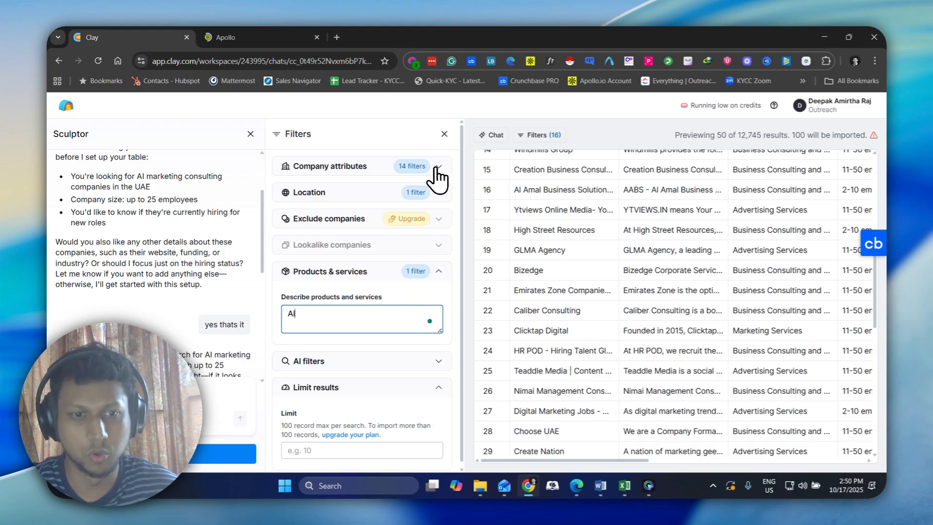
text(marketing consulting companies)
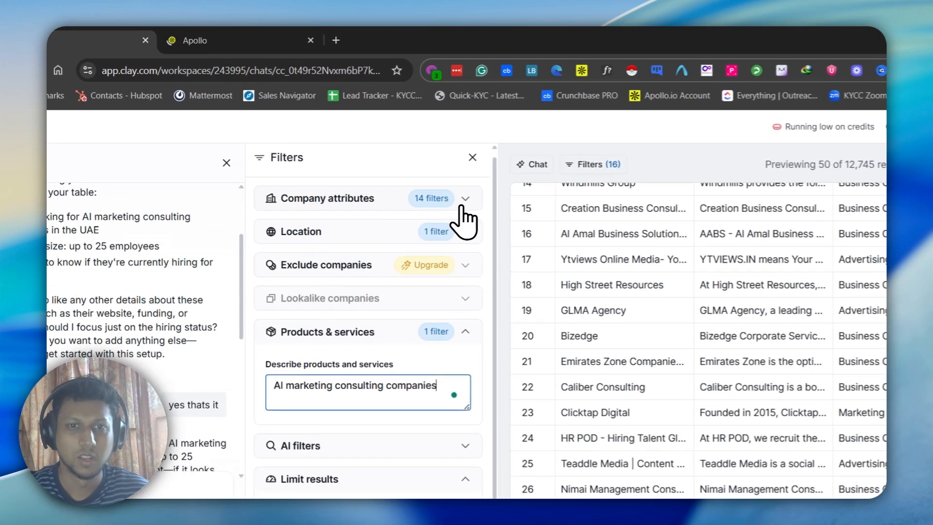
Narrow the industries to include under Clay's company attributes by removing Business Consulting and Services
click(463, 201)
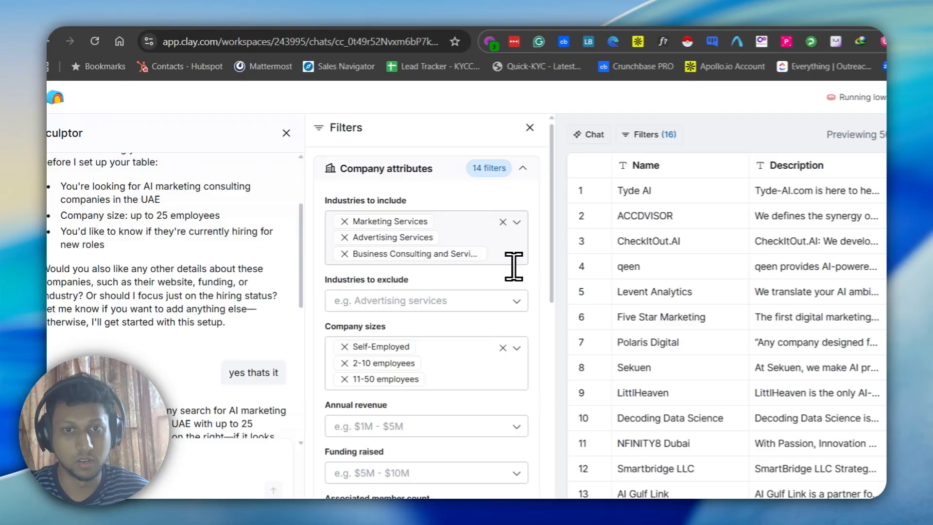
key(BackSpace)
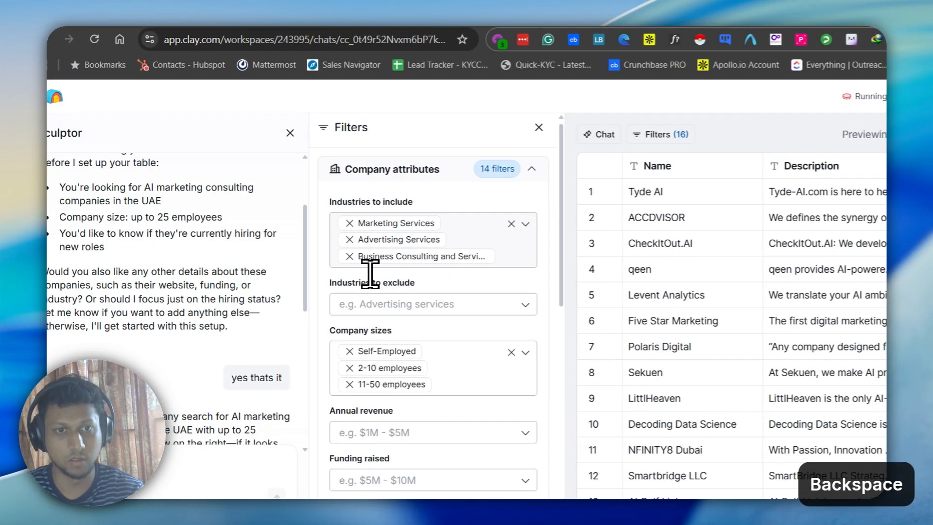
click(349, 256)
click(355, 270)
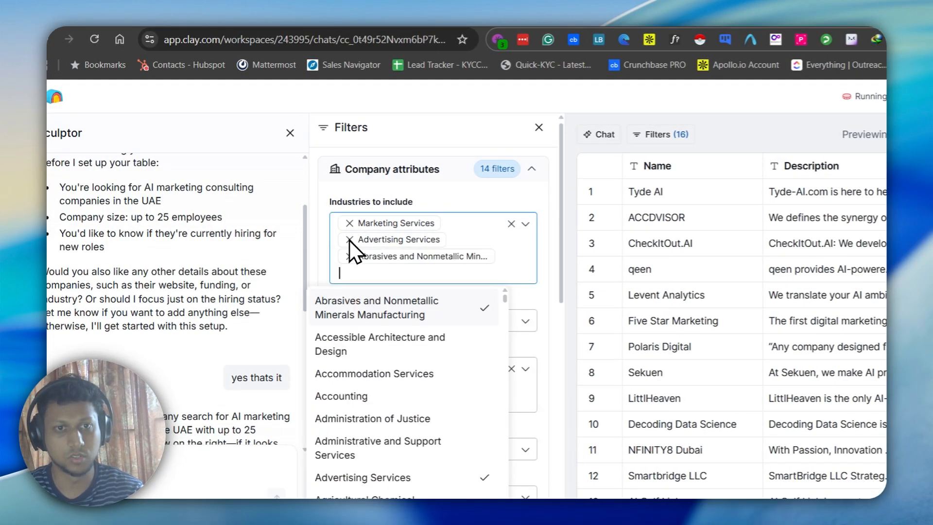
scroll(346, 247, down, 1)
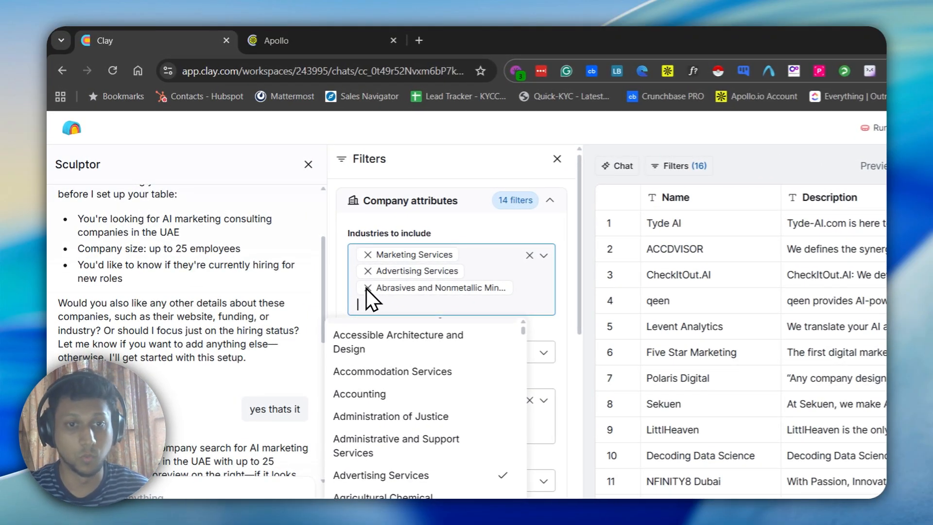
Compare Apollo's UAE company results with Clay's refiltered preview, reading the description of qeen
click(279, 40)
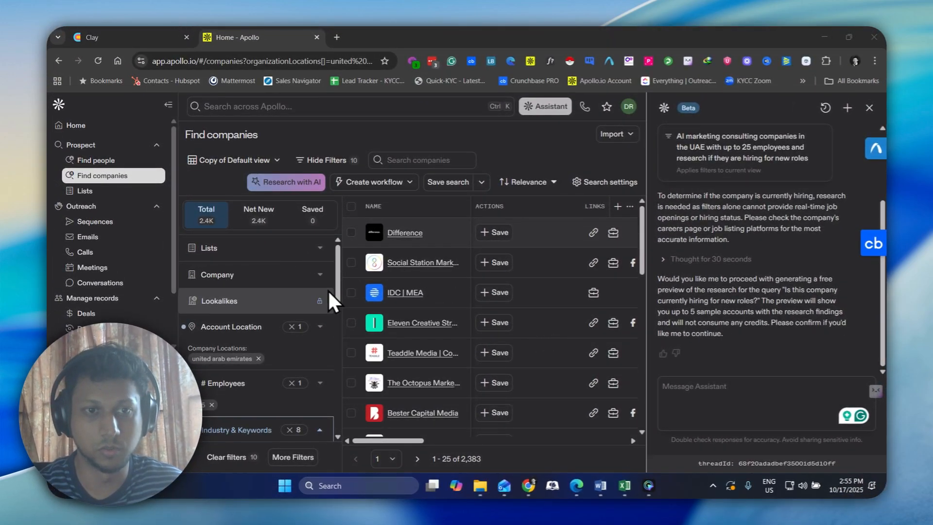
click(143, 37)
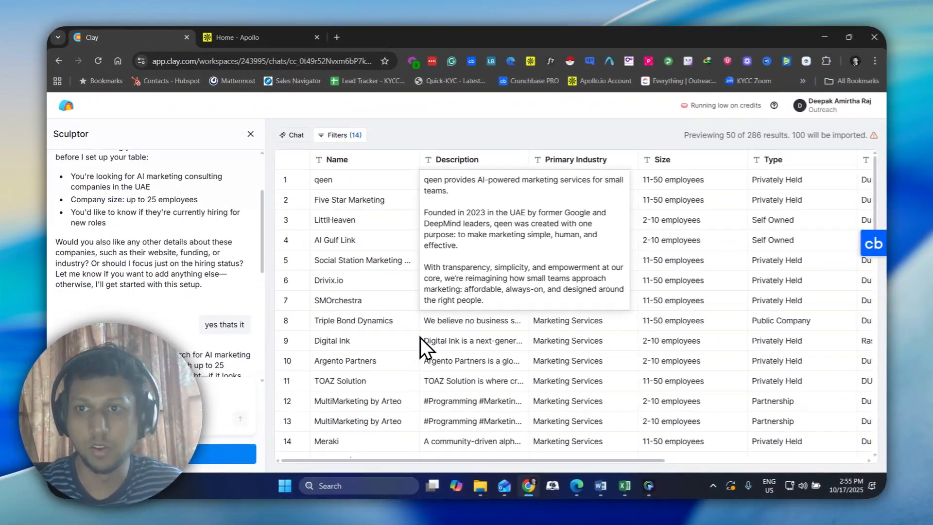
click(431, 142)
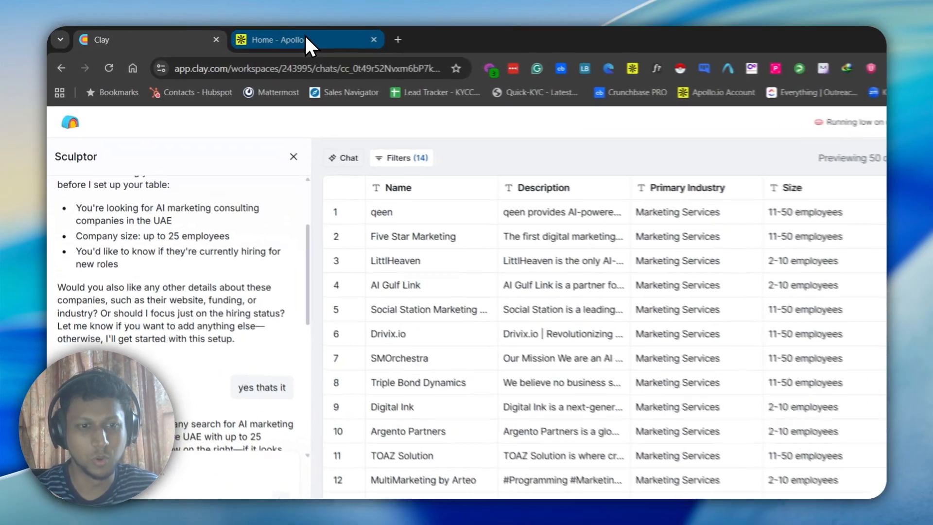
Open the website of Difference from Apollo's company results, skim what the agency offers, and close the site
click(272, 37)
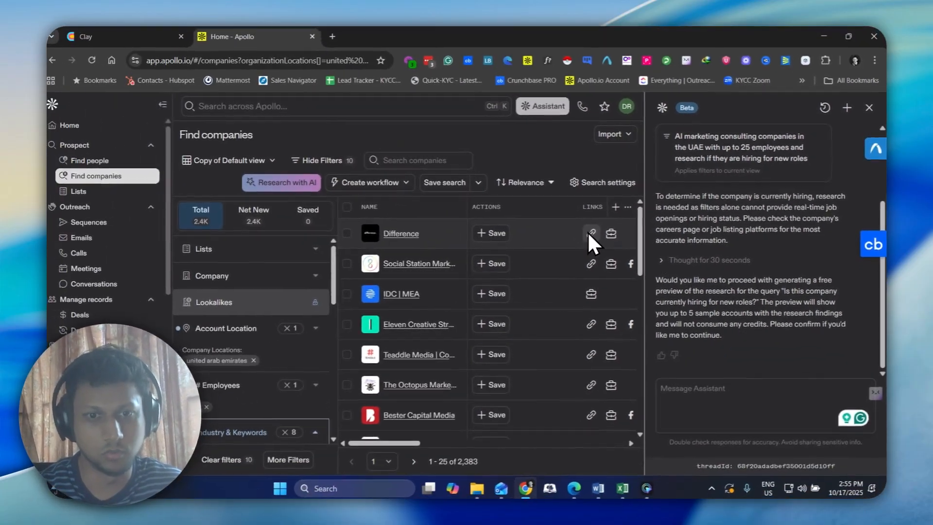
click(510, 262)
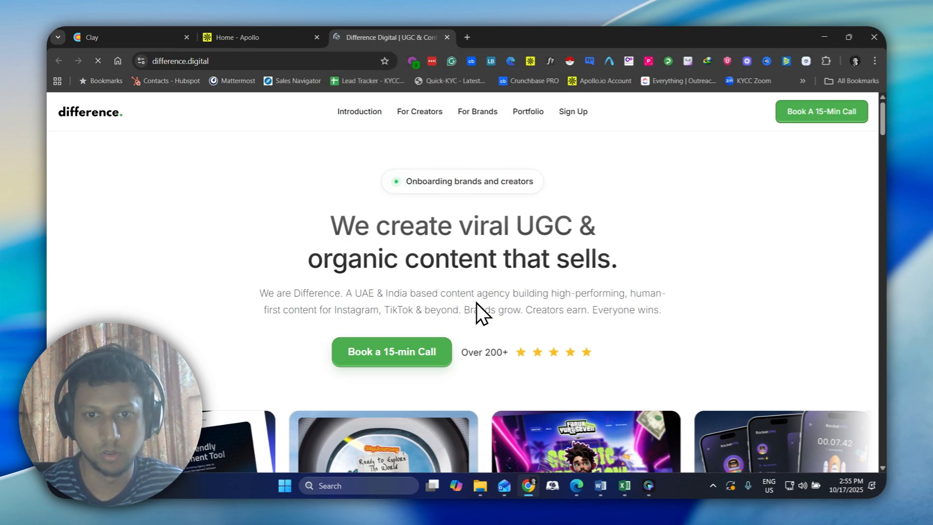
scroll(476, 304, down, 9)
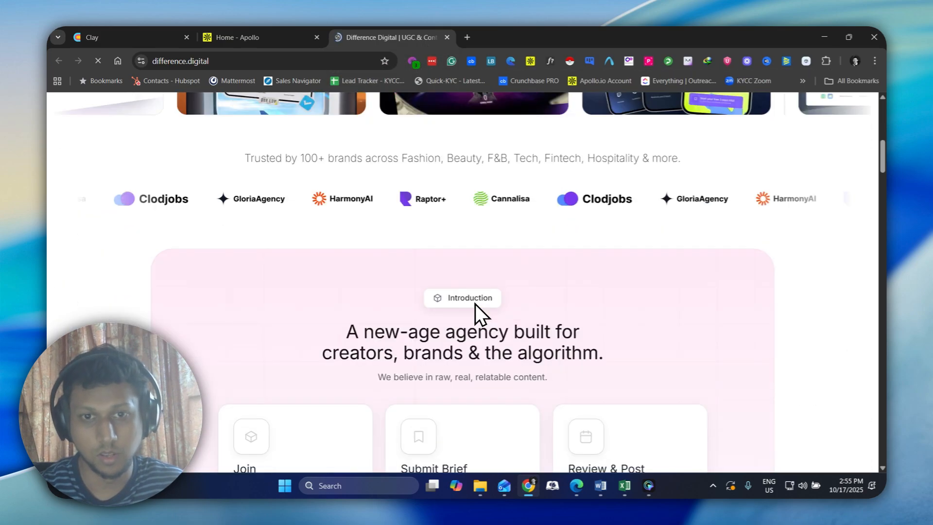
scroll(475, 304, up, 9)
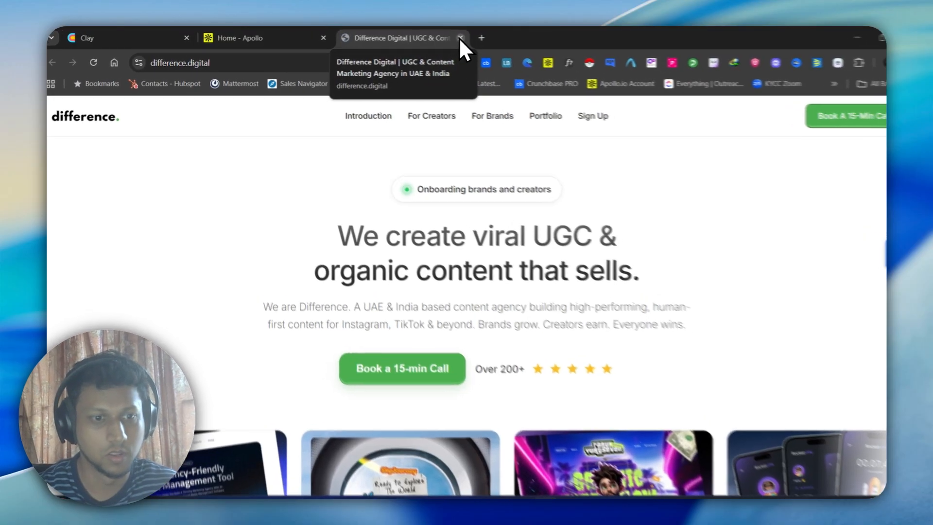
click(460, 37)
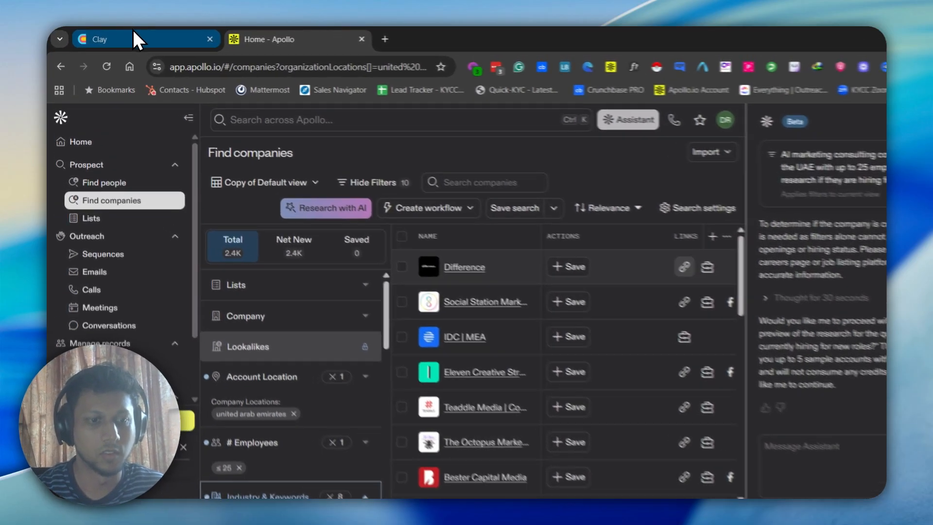
Switch from the Clay and Apollo results to the Word document holding the easy, medium and hard prompts
click(128, 38)
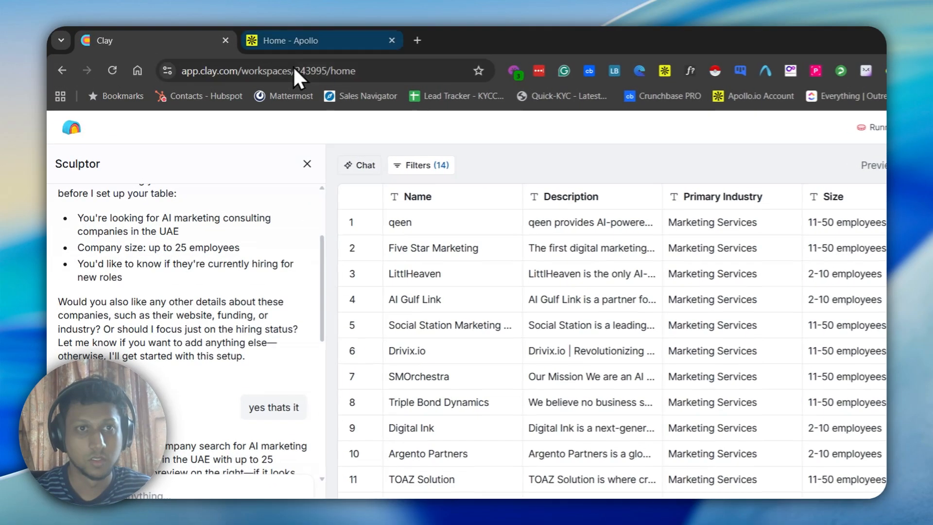
click(235, 39)
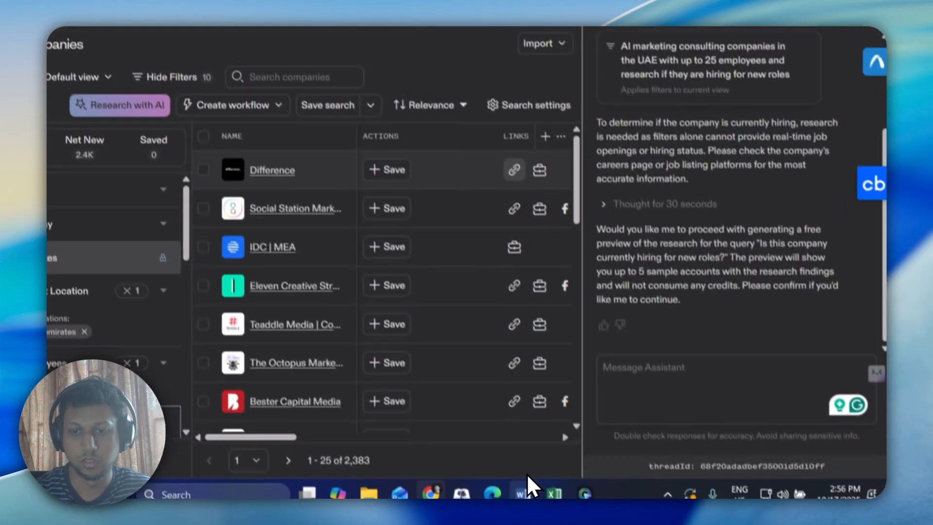
mouse_move(521, 490)
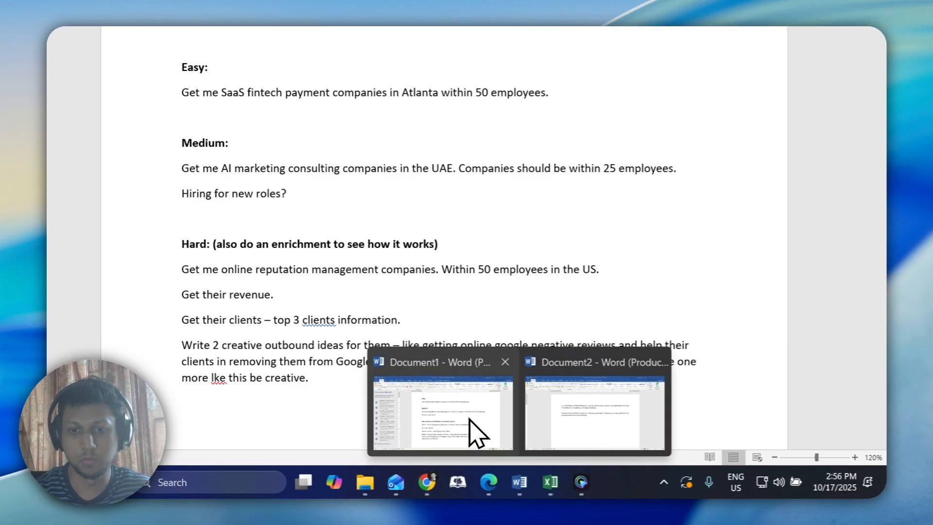
click(471, 430)
click(340, 391)
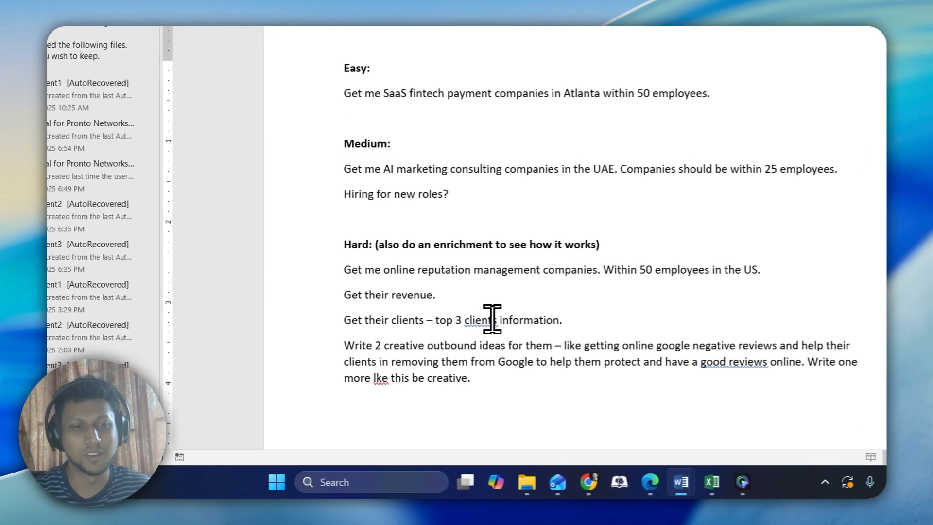
Copy the hard prompt on US online reputation management companies within 50 employees and submit it in Clay's home prompt box
drag(357, 249, 517, 383)
key(ctrl+c)
key(alt+Tab)
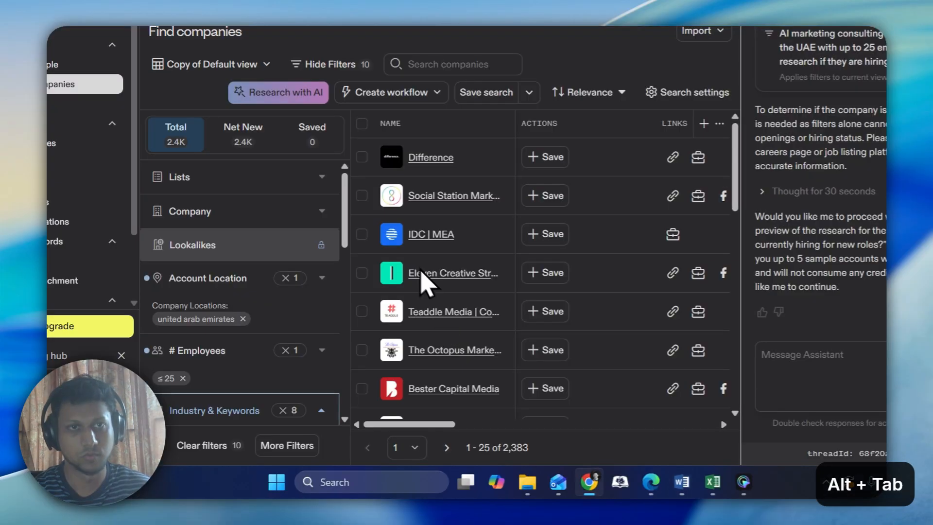
click(158, 37)
key(ctrl+v)
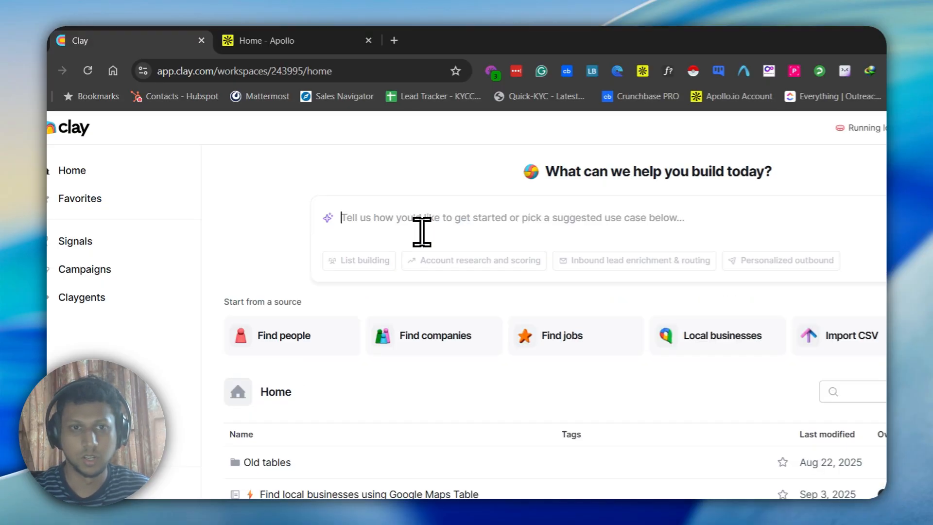
Close the assistant conversation in Apollo and reload the companies page
click(257, 40)
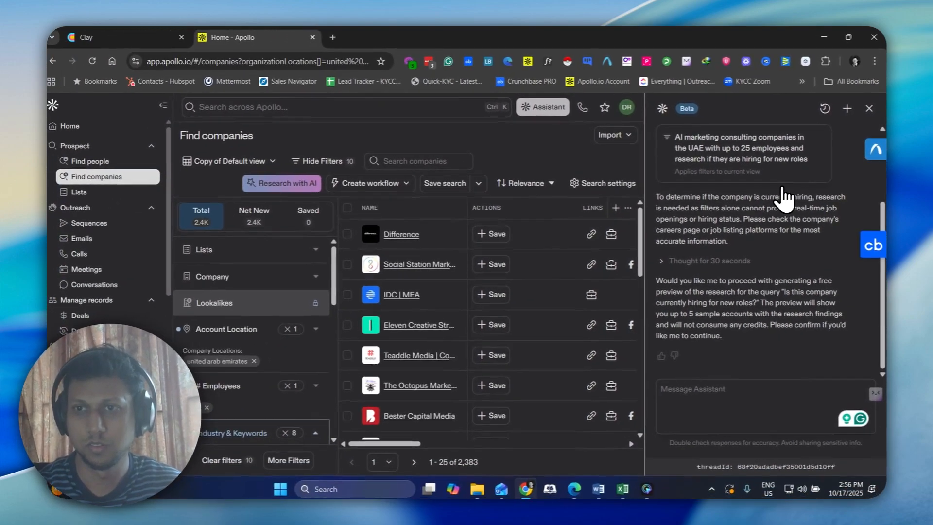
click(865, 130)
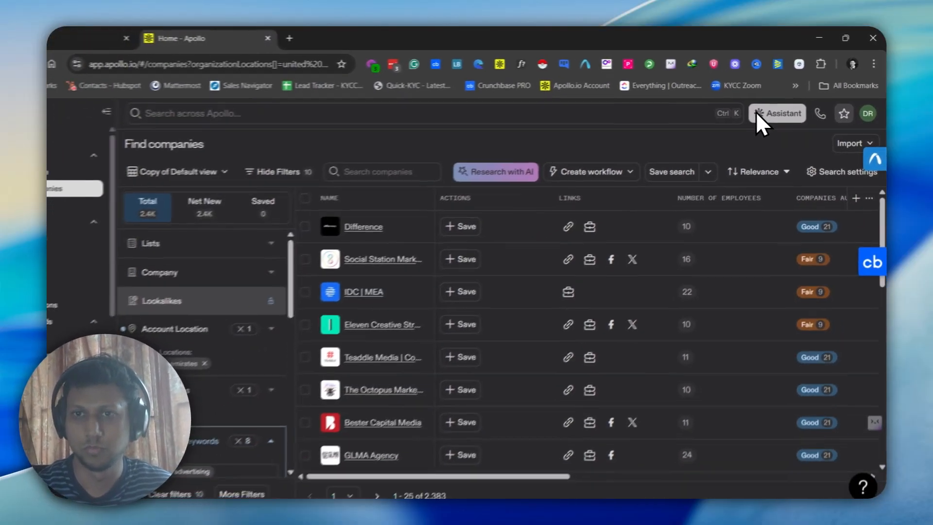
click(756, 112)
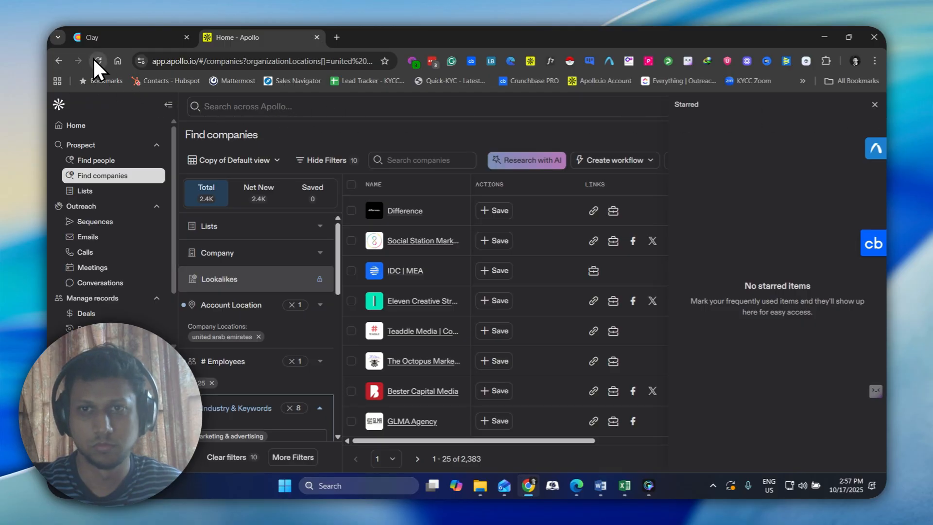
click(115, 34)
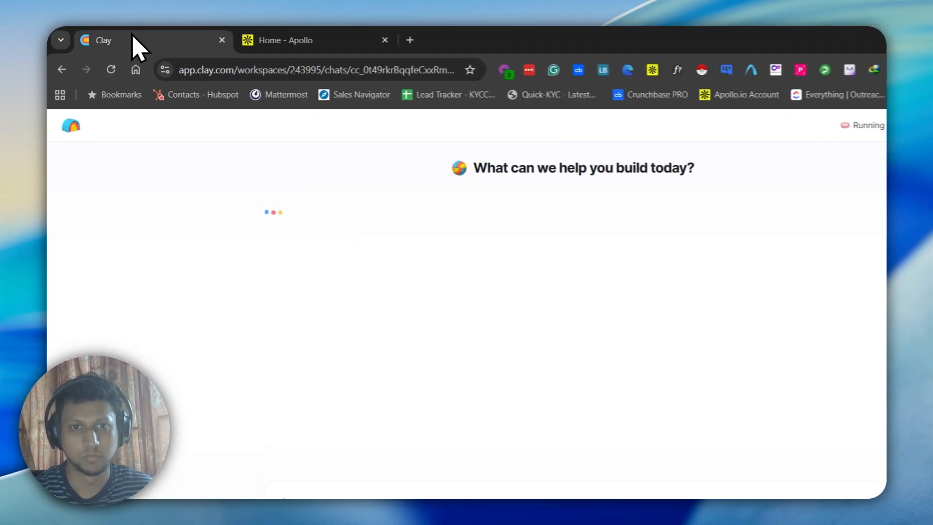
click(257, 43)
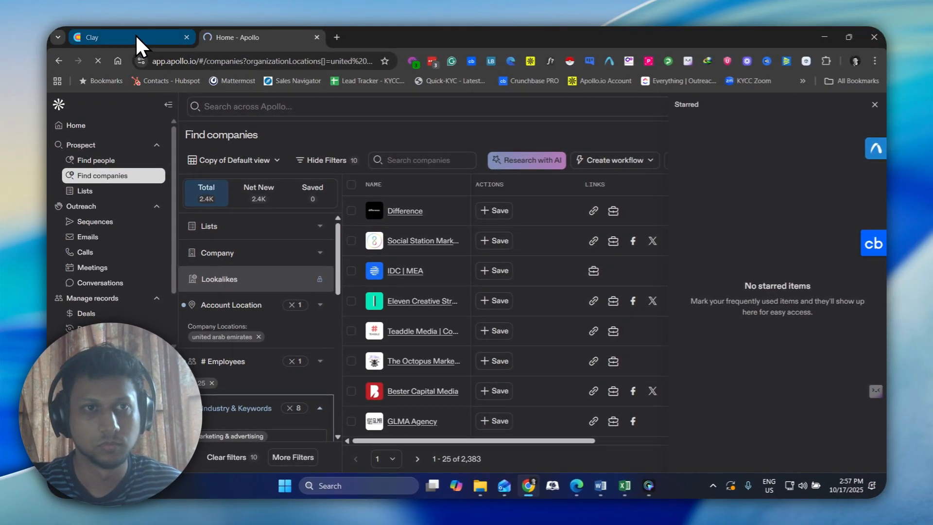
Read Sculptor's search and enrichment plan for the hard prompt in Clay and reply "Go ahead"
click(135, 34)
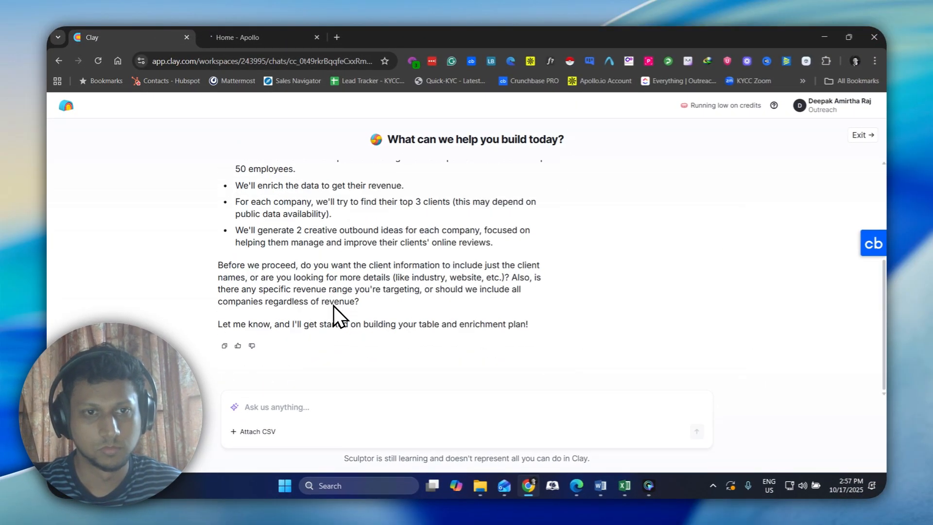
scroll(313, 279, up, 2)
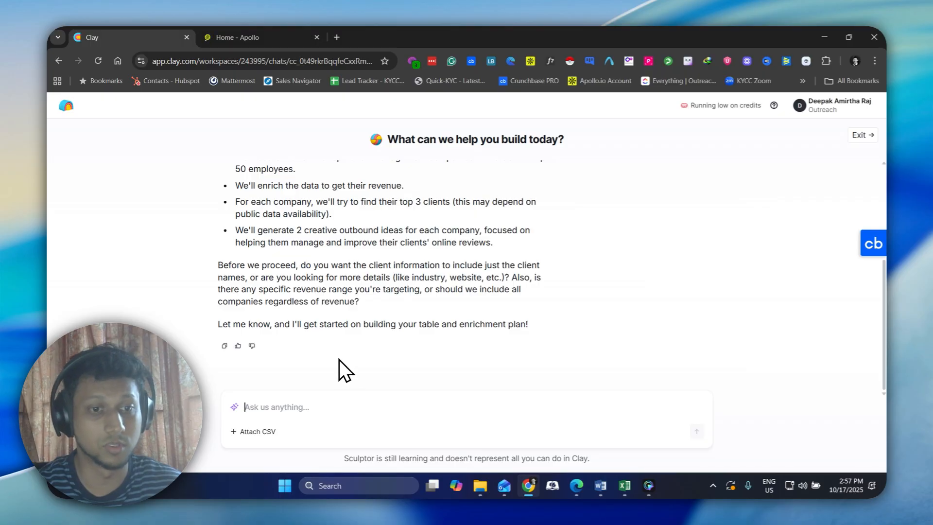
scroll(339, 357, up, 2)
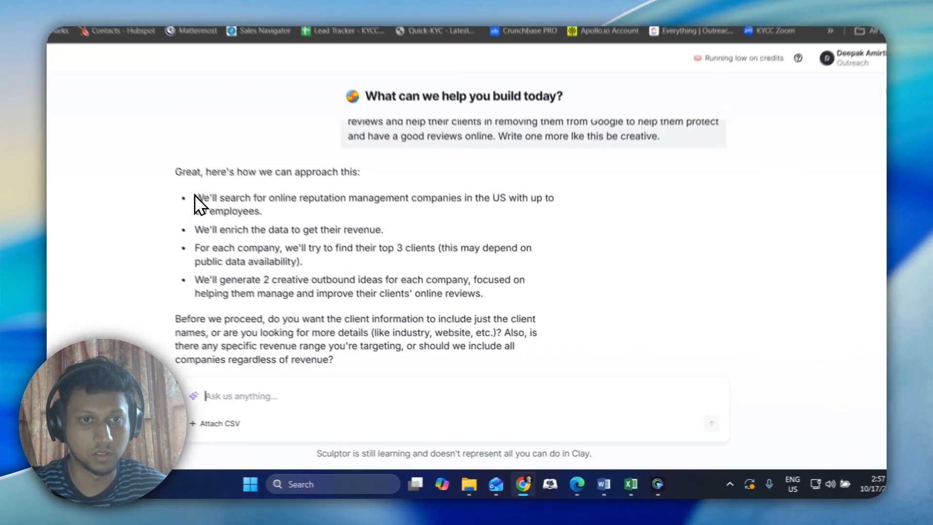
drag(236, 225, 479, 228)
drag(453, 161, 558, 265)
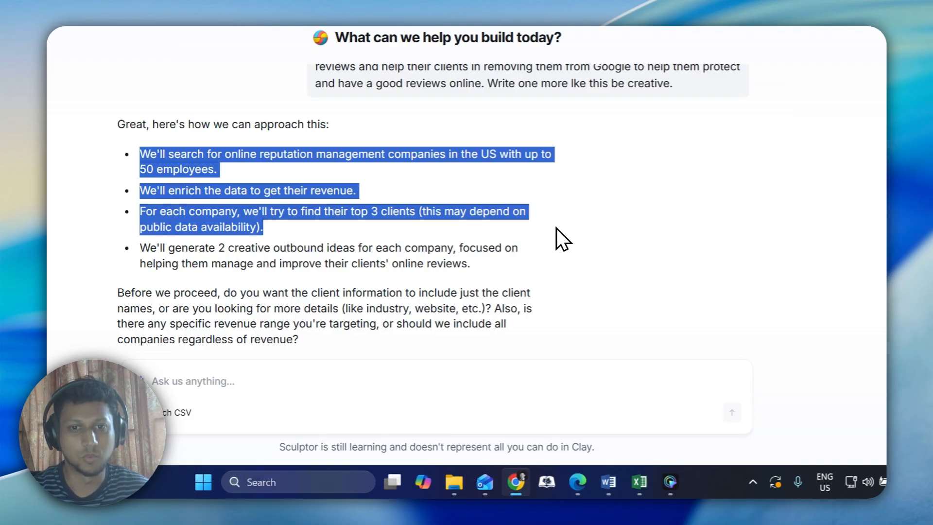
scroll(287, 274, down, 2)
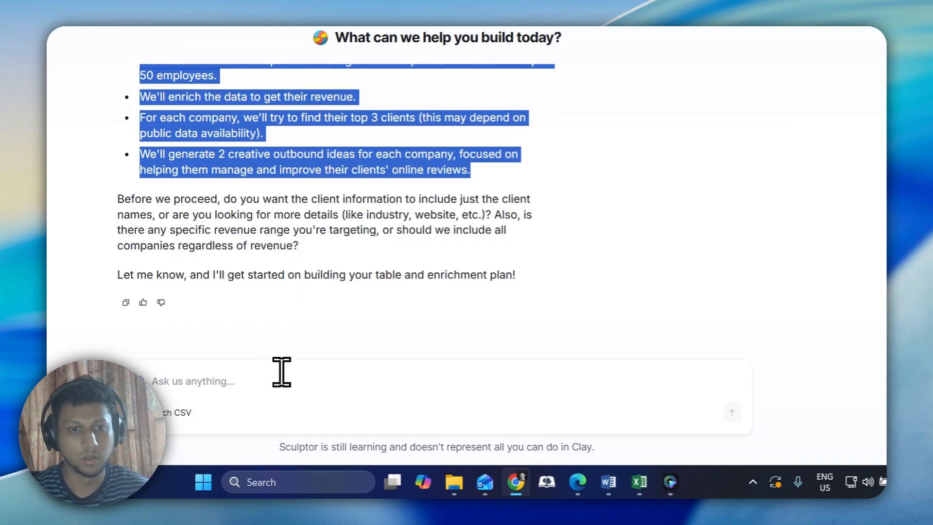
click(262, 396)
text(Go ah)
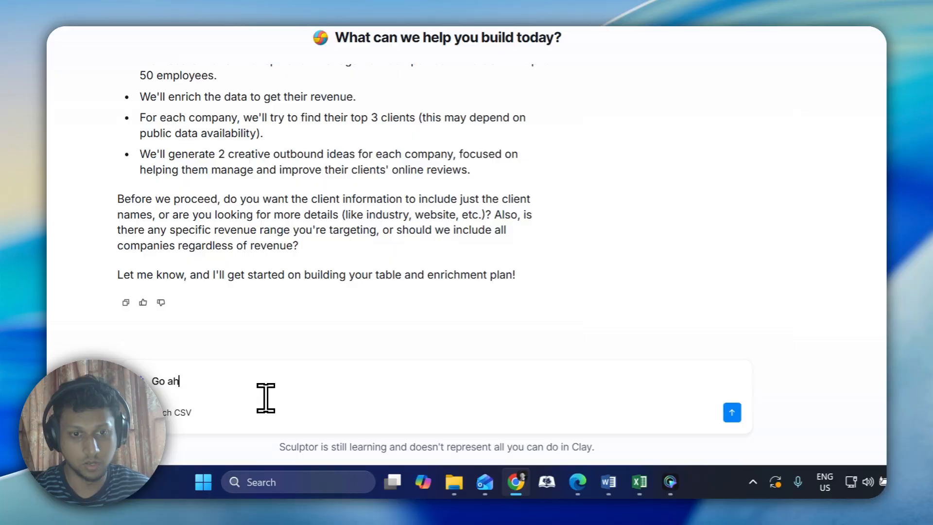
text(ead)
key(Return)
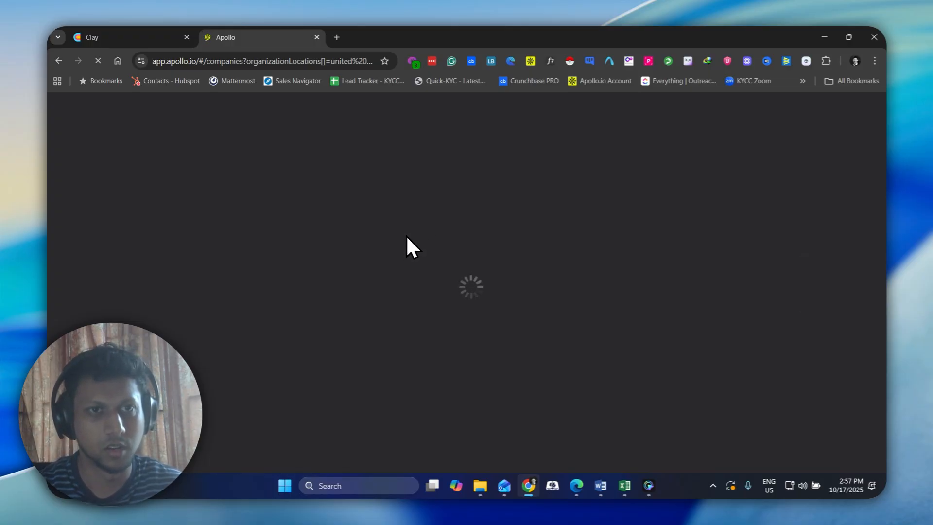
Look over Clay's preview of online reputation management companies and the planned enrichments, and check whether Apollo has reloaded
click(131, 37)
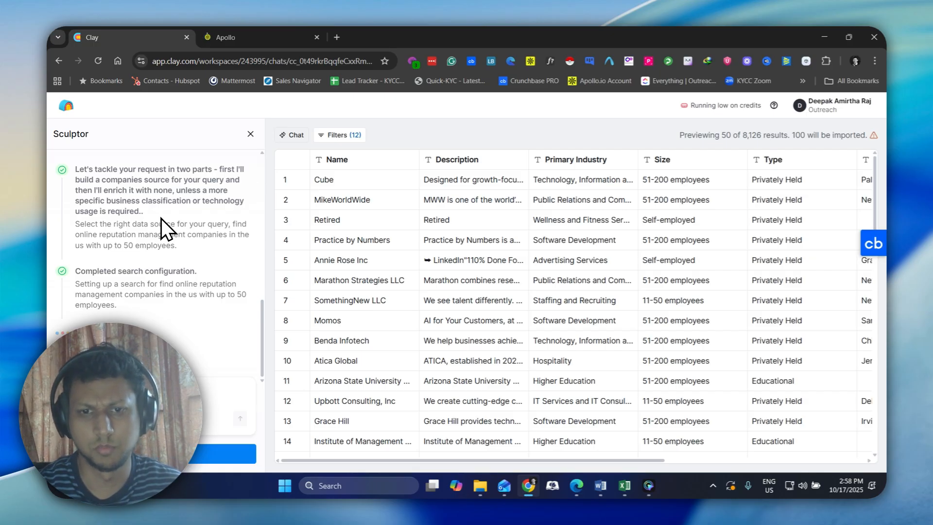
scroll(350, 250, down, 5)
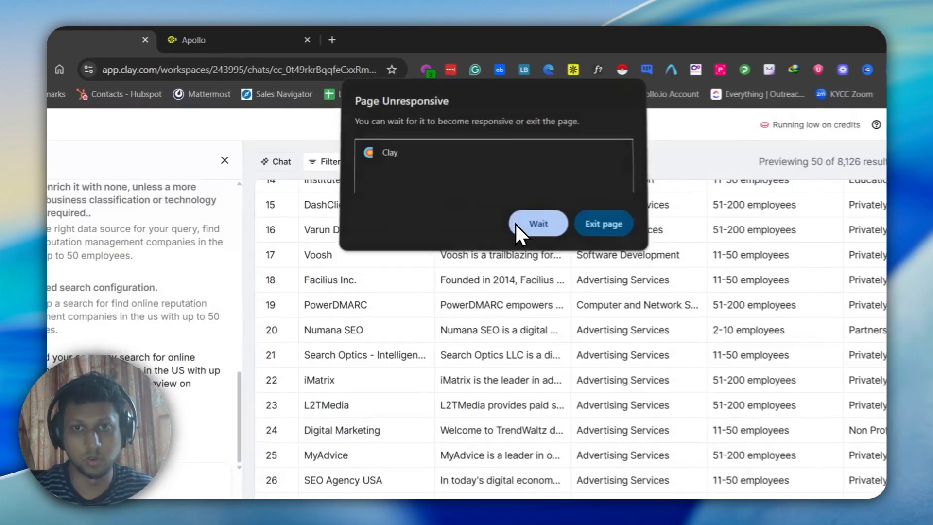
click(516, 224)
click(291, 39)
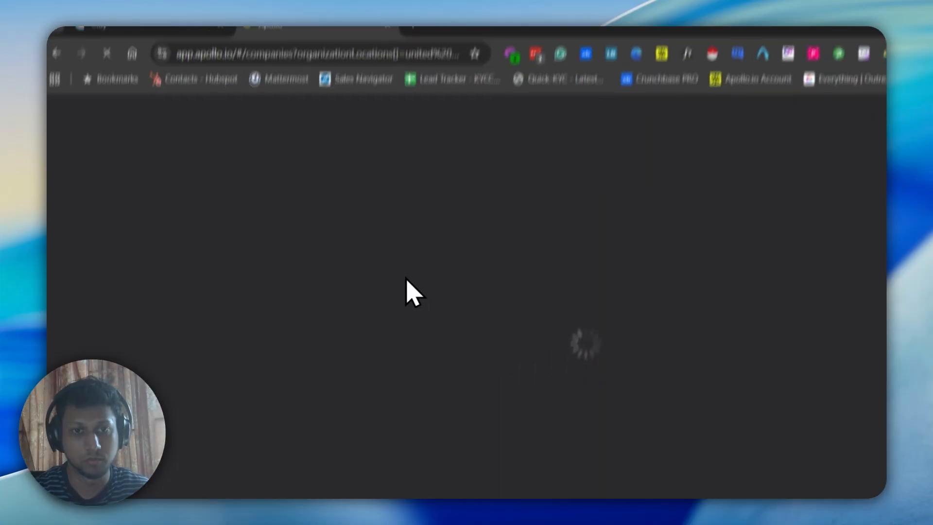
click(158, 34)
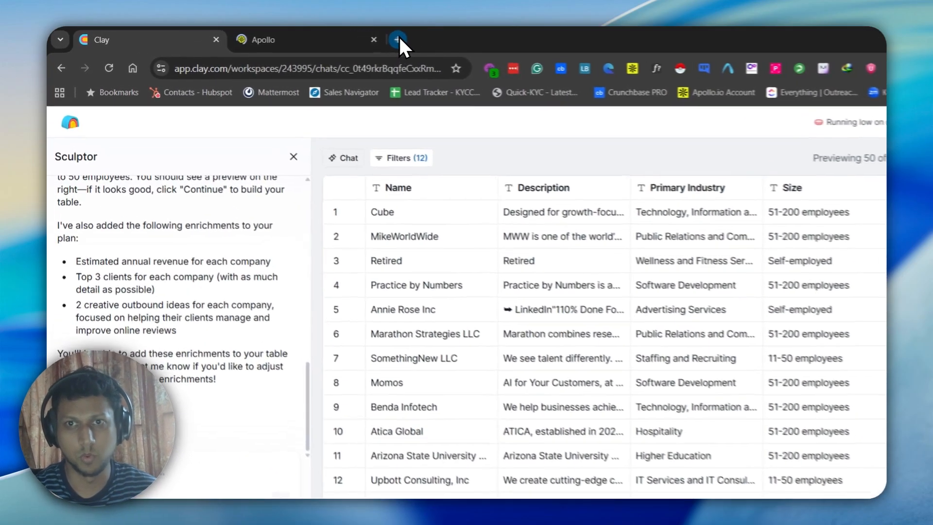
Search Google in a new tab for "online reputation management" company, with the first three words as an exact phrase
click(336, 37)
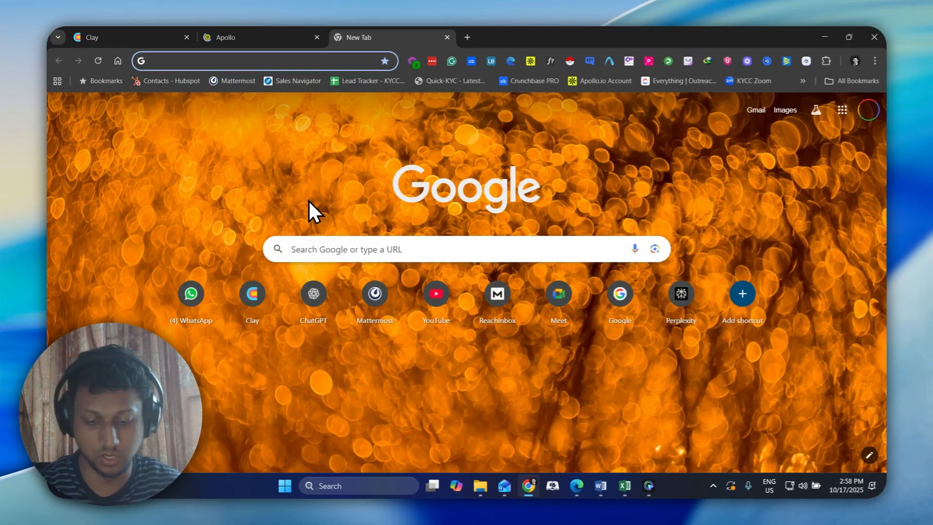
text("online reul)
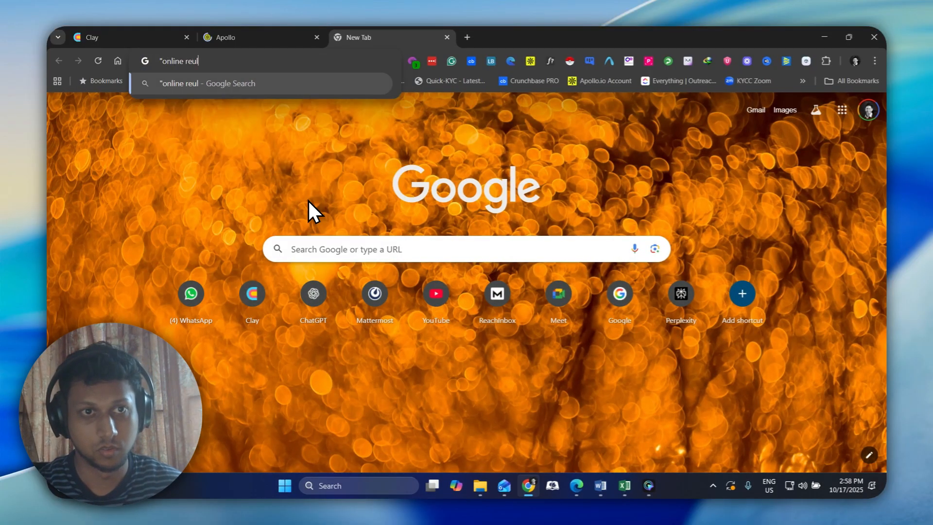
key(BackSpace)
key(BackSpace)
text(putation managemen)
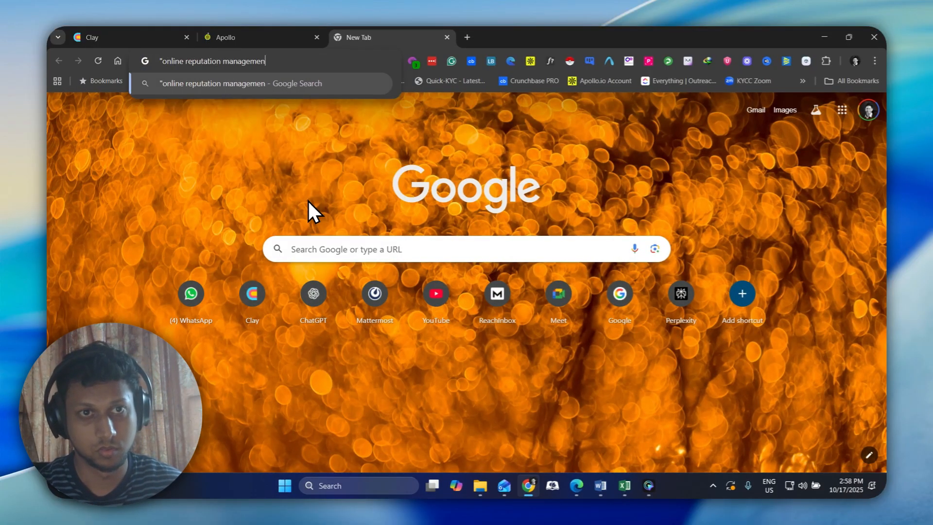
text(t" company)
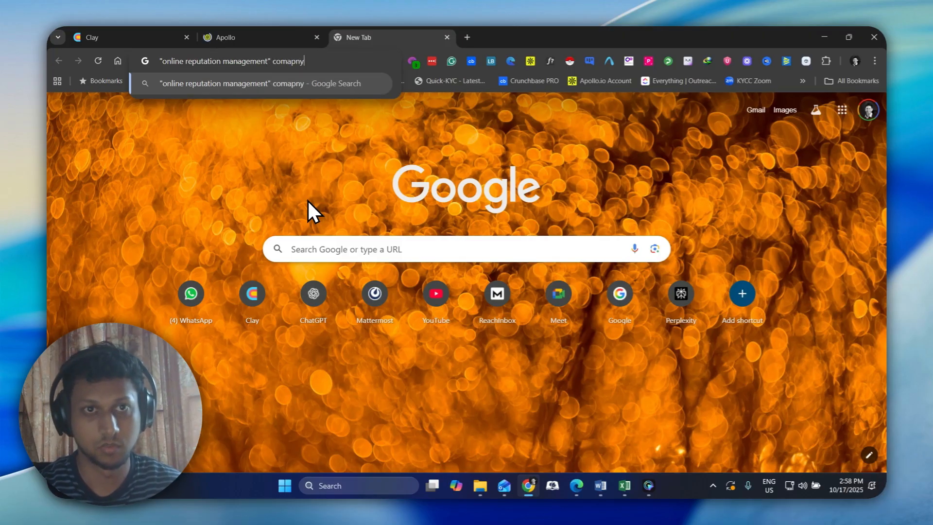
key(BackSpace)
key(BackSpace)
text(ny)
key(Return)
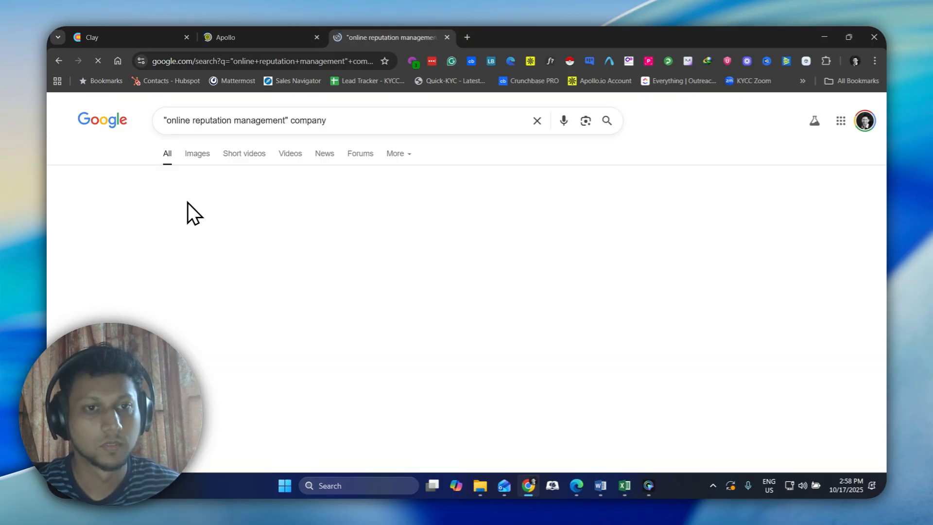
scroll(105, 238, down, 4)
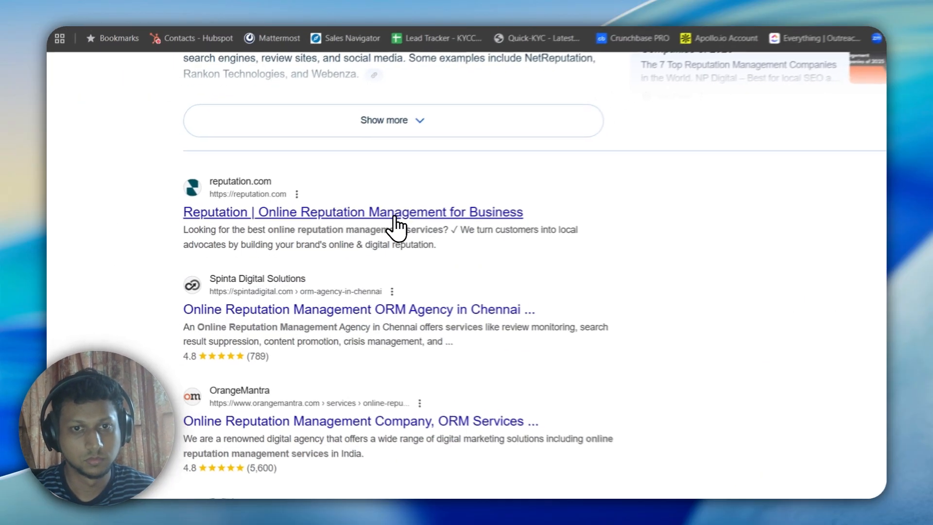
right_click(444, 215)
click(483, 316)
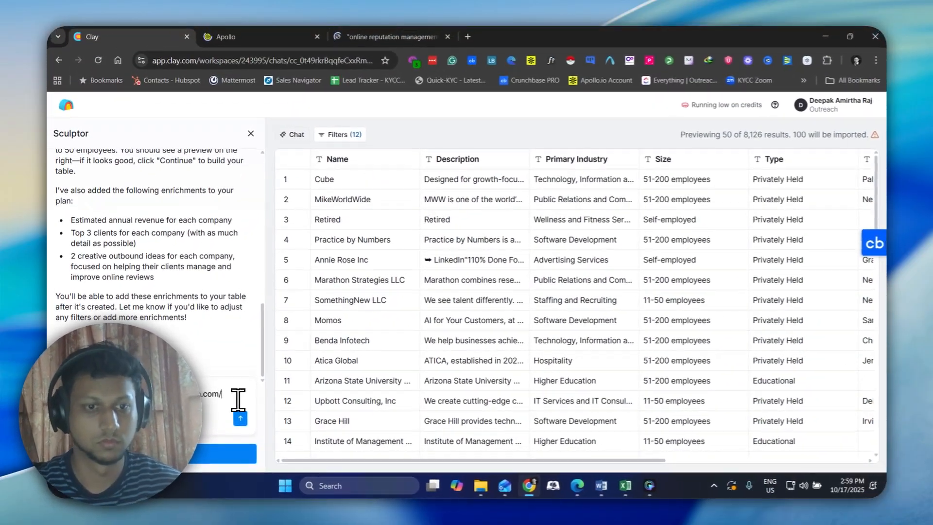
key(Return)
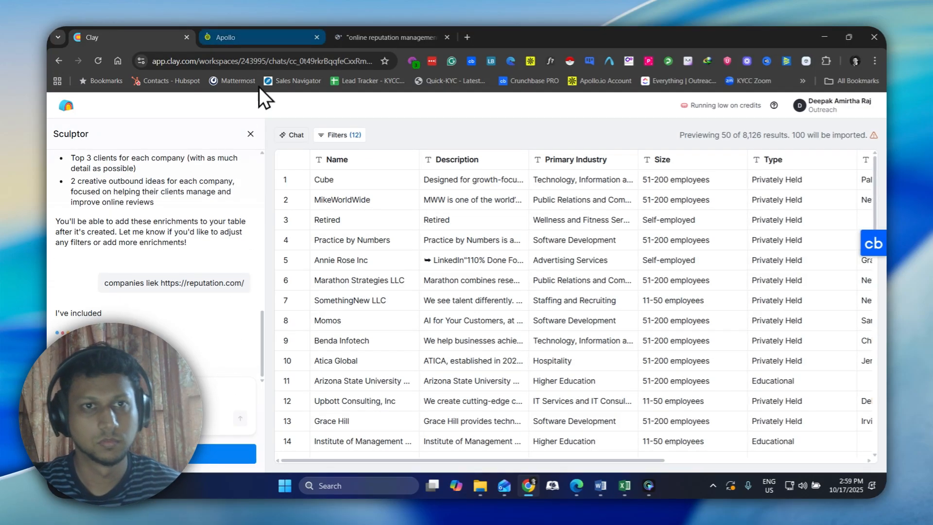
Wait for the unresponsive Clay page, read Sculptor's reply about similar companies, and check whether Apollo has loaded
click(260, 30)
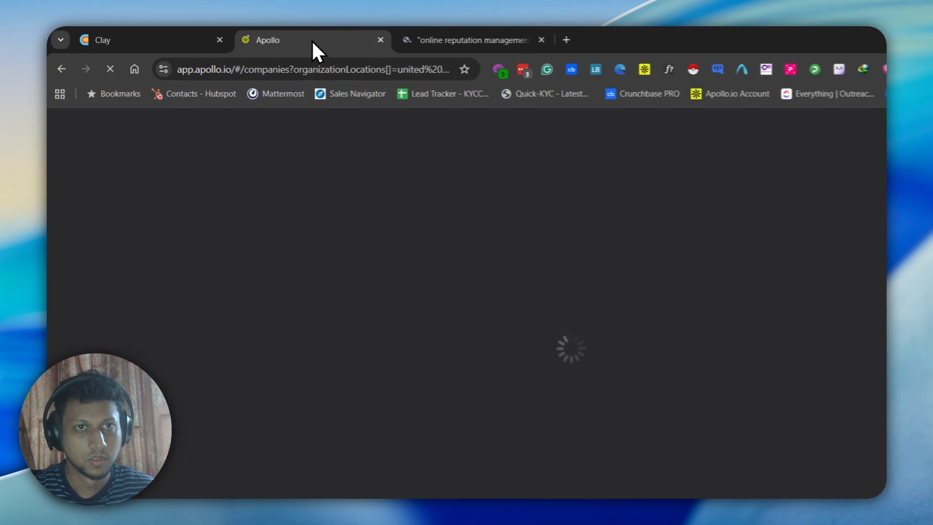
click(197, 41)
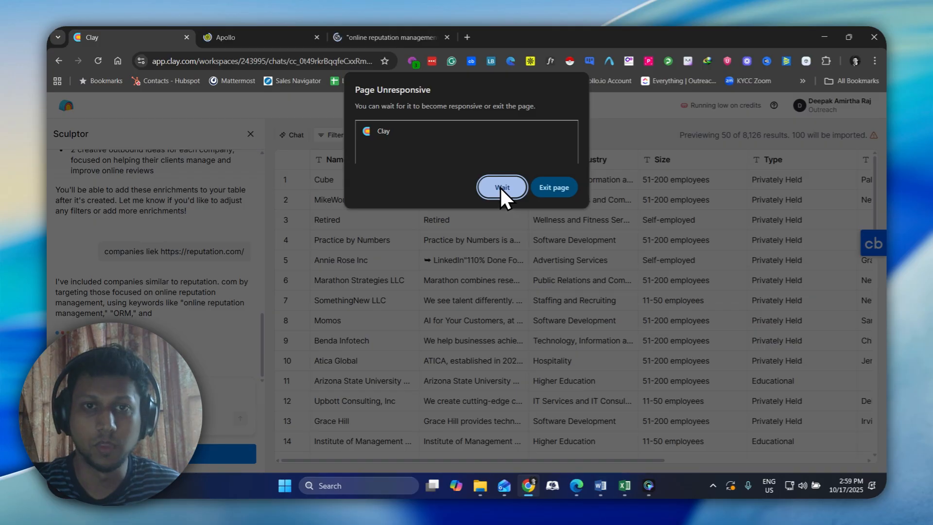
click(501, 187)
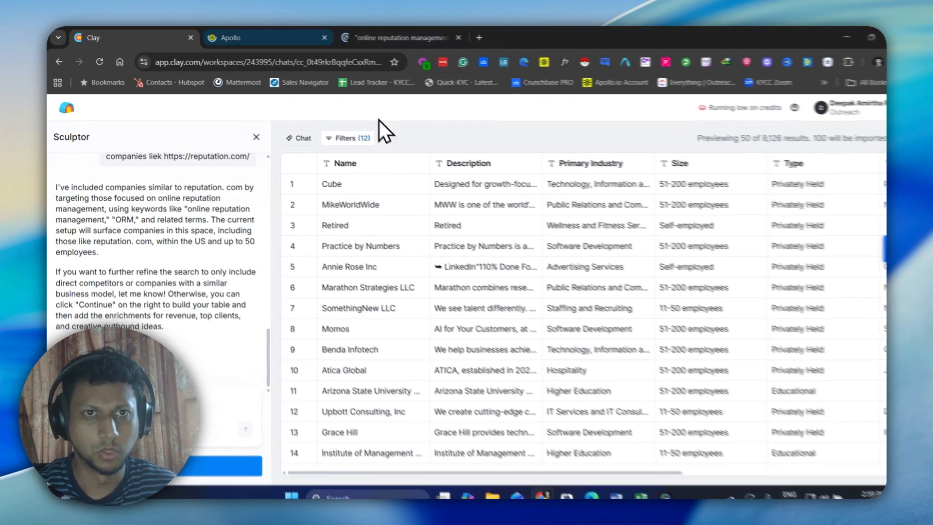
click(265, 36)
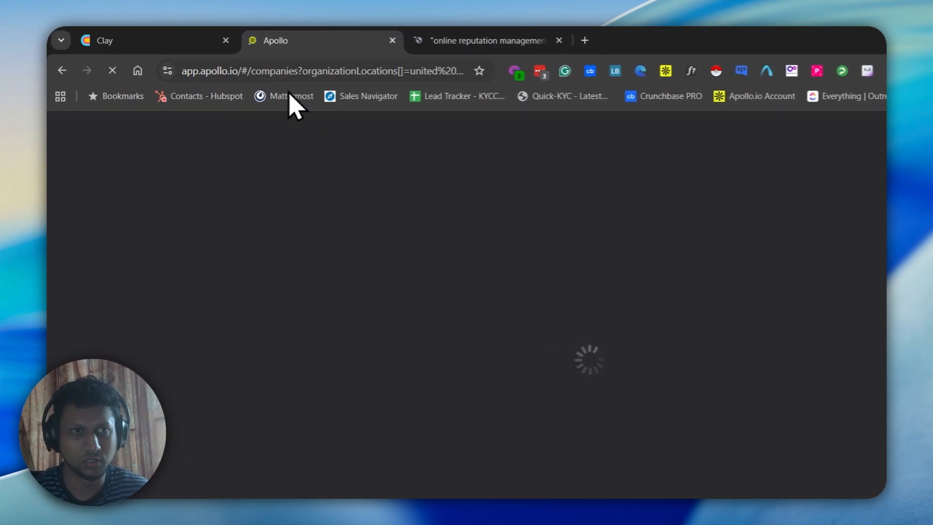
click(166, 38)
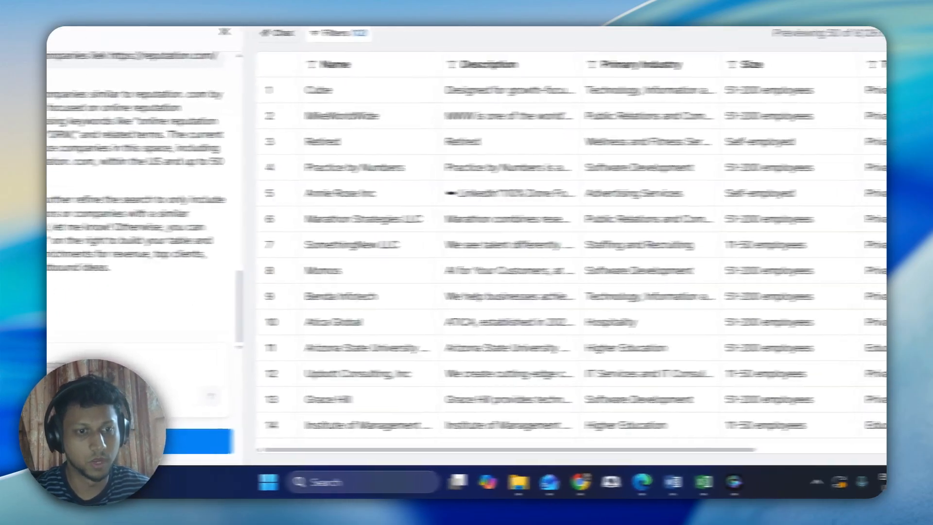
Send Sculptor the message "go ahead" to refine the online reputation management company search
click(84, 383)
text(find)
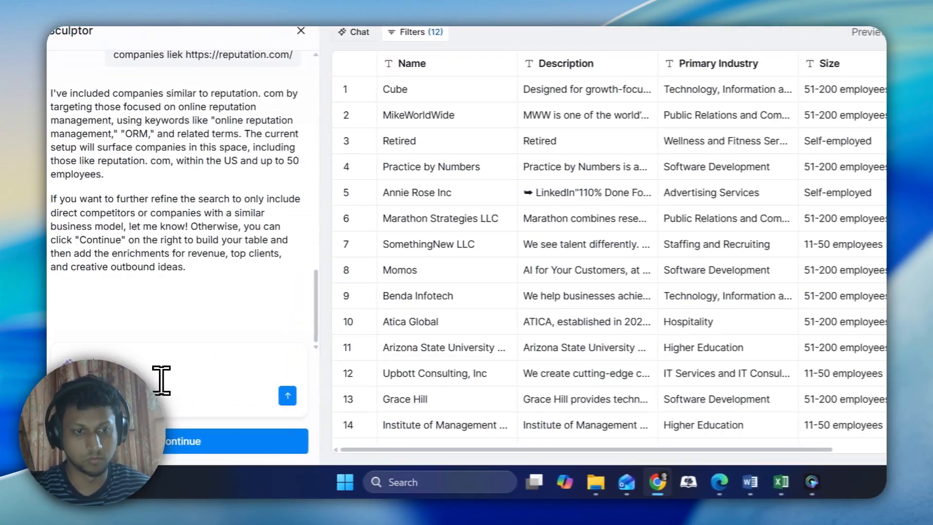
key(BackSpace)
text(need)
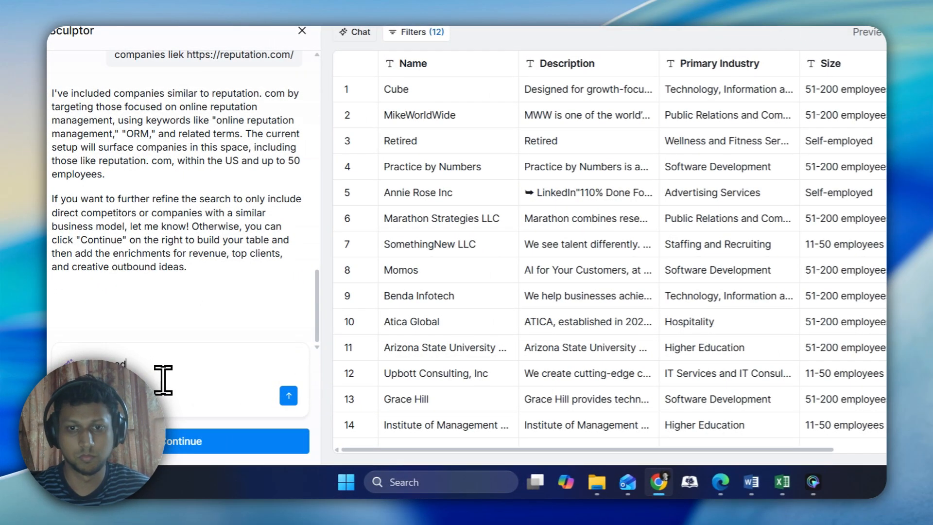
key(Return)
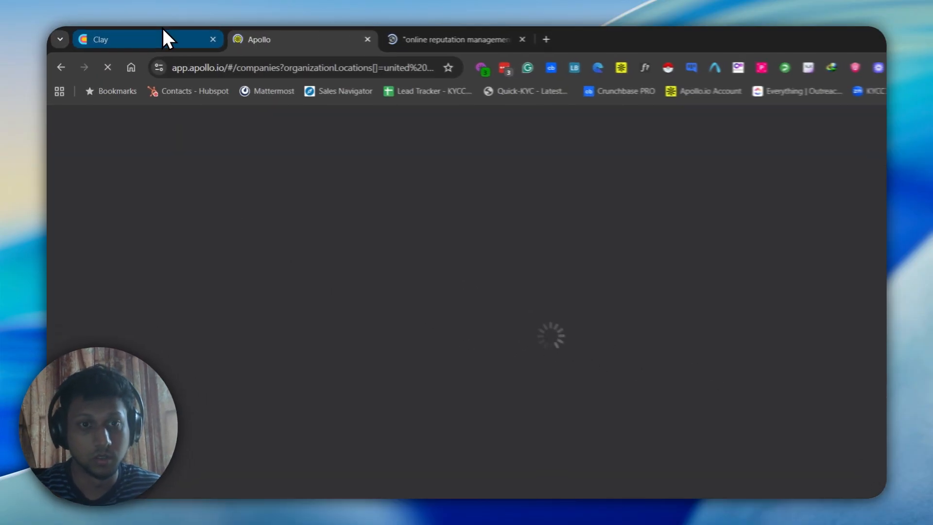
Check Sculptor's progress and whether Apollo has loaded, and look over the Google results for online reputation management companies
click(162, 30)
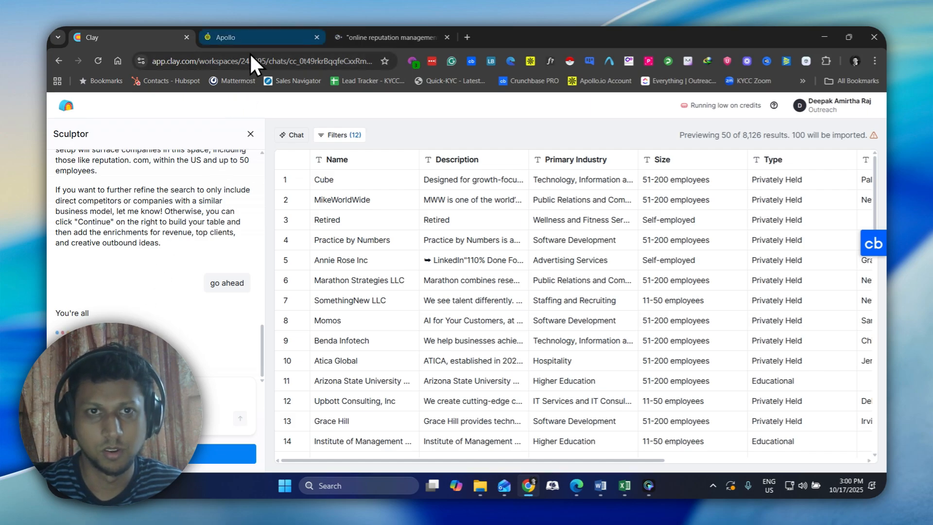
click(255, 38)
click(389, 38)
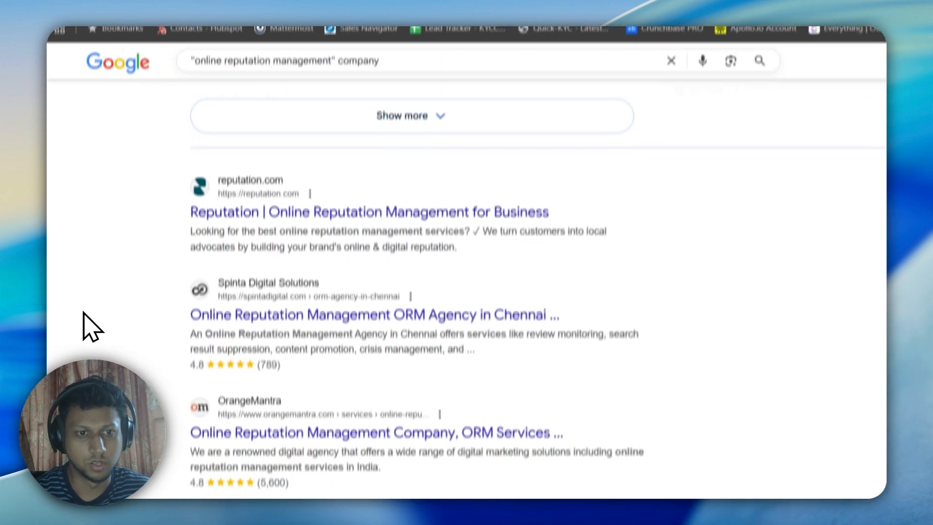
scroll(100, 313, down, 4)
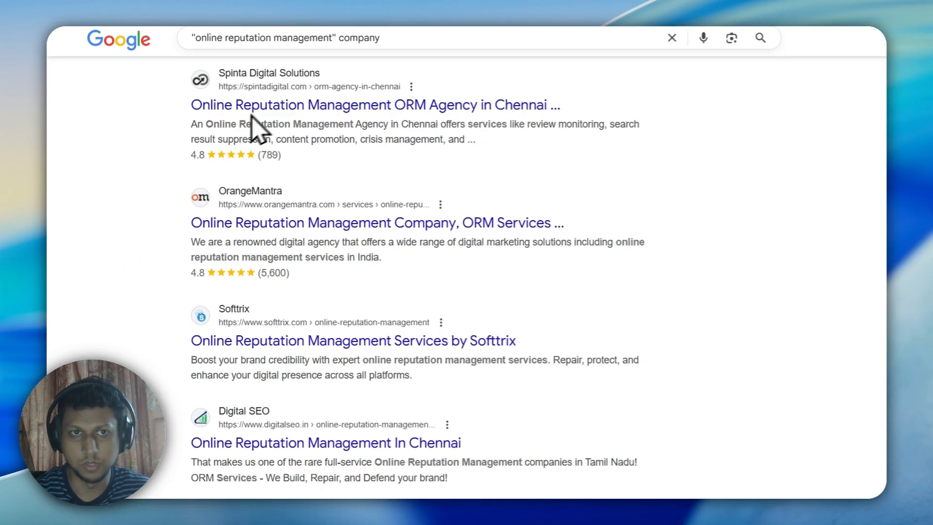
click(344, 30)
click(201, 45)
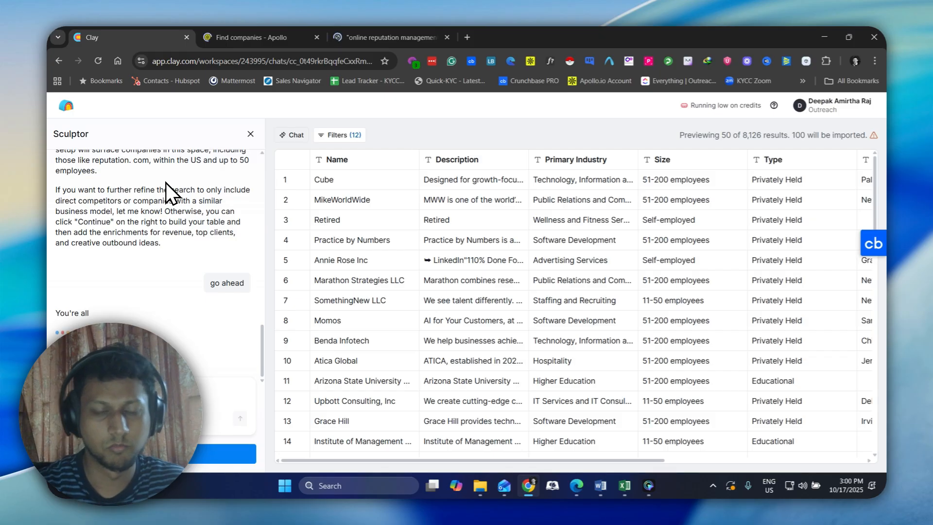
click(288, 36)
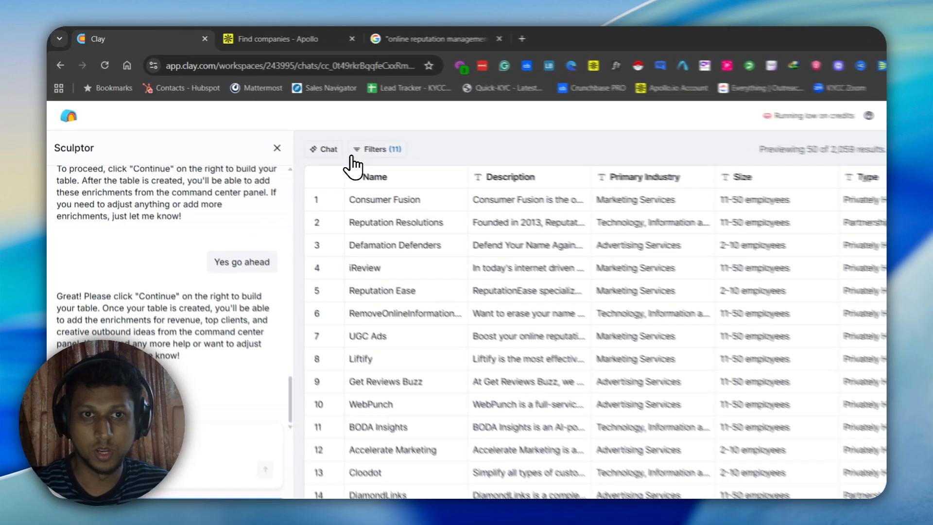
Review the search filters, build the Clay company table with Enrich Company and Research company ICP with AI deselected, and run 10 rows
click(369, 149)
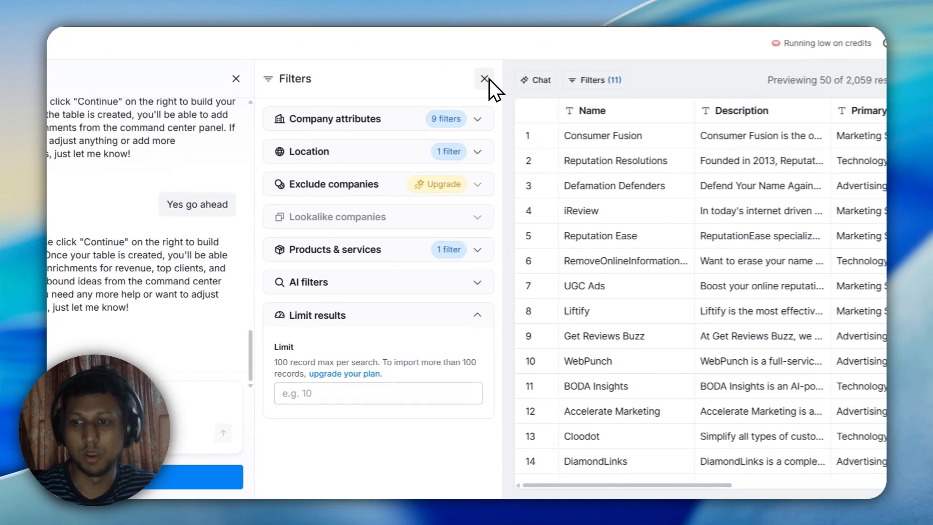
click(450, 135)
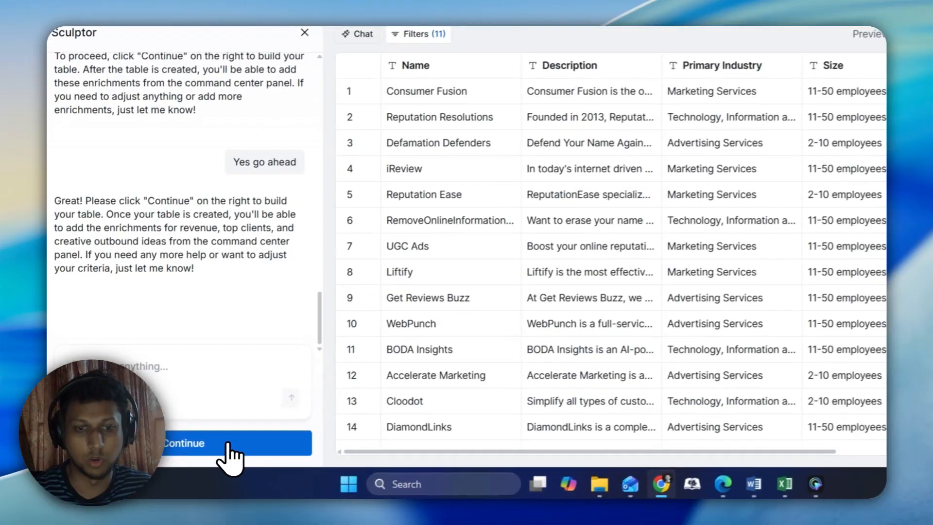
click(231, 440)
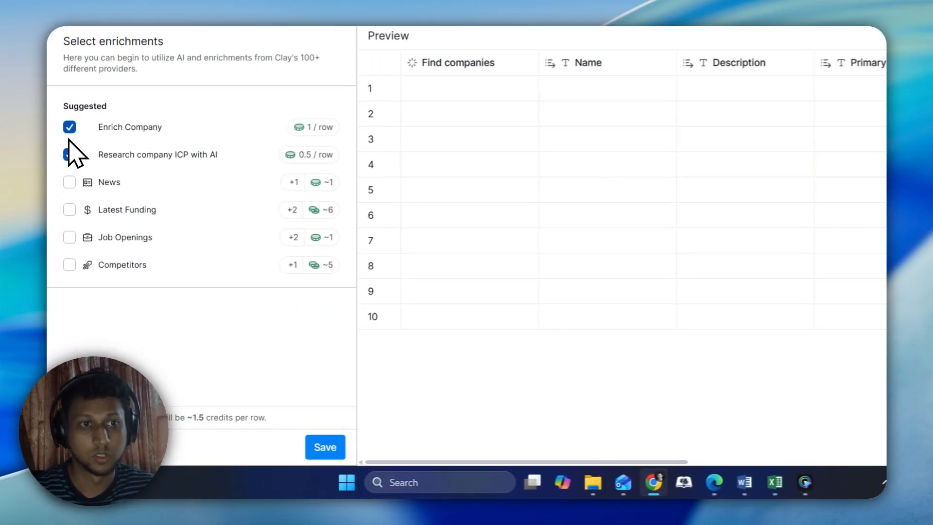
click(70, 127)
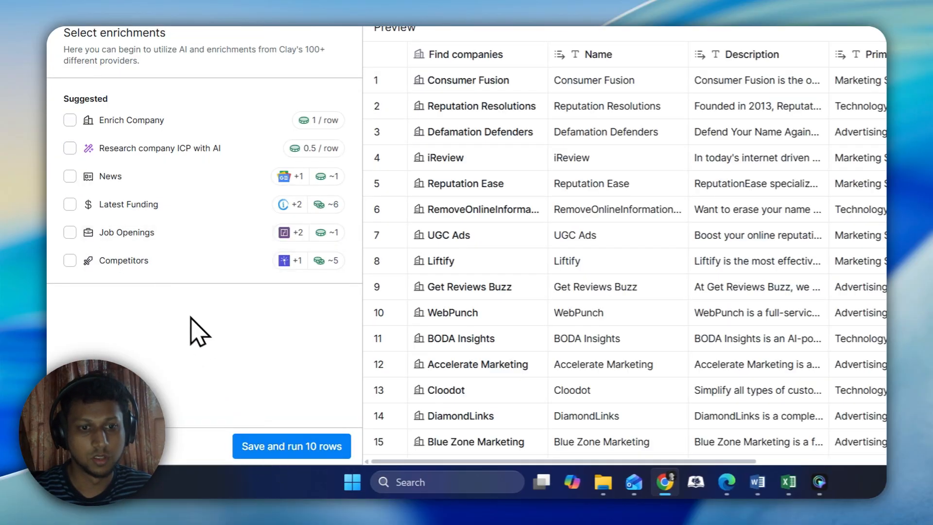
click(283, 438)
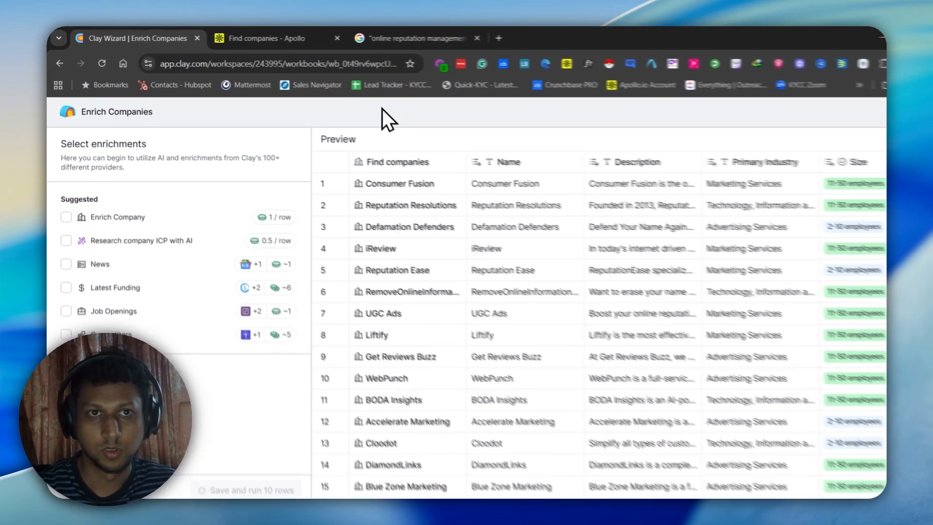
Check Apollo's company search, and look across all columns of Clay's Find companies Table
click(286, 37)
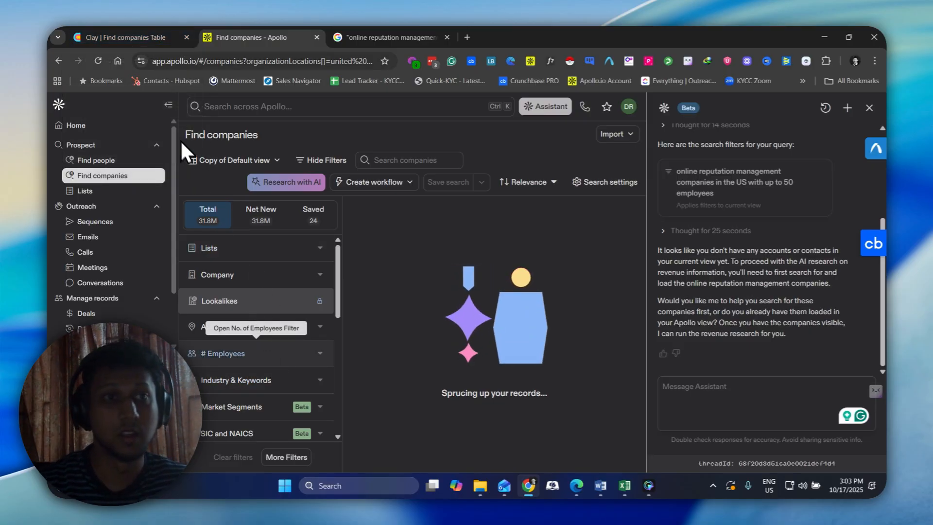
click(145, 28)
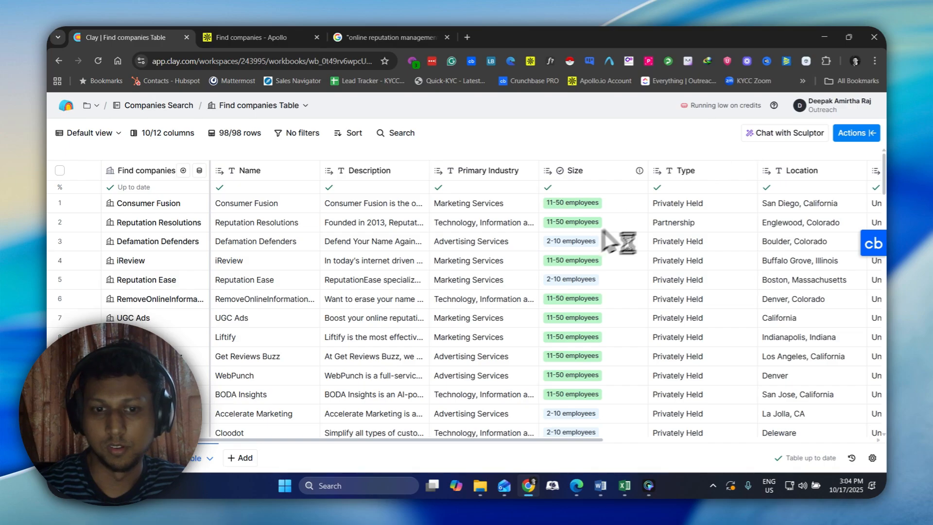
drag(344, 440, 602, 438)
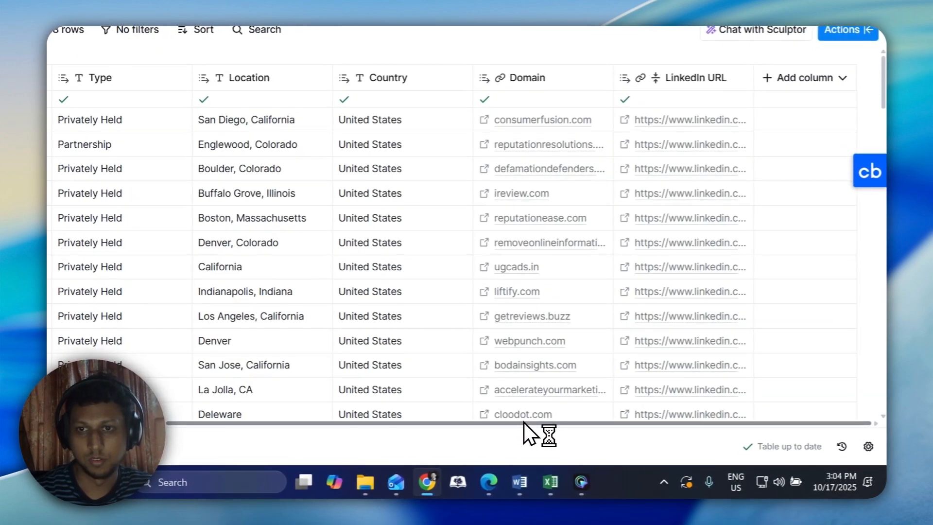
drag(527, 423, 225, 430)
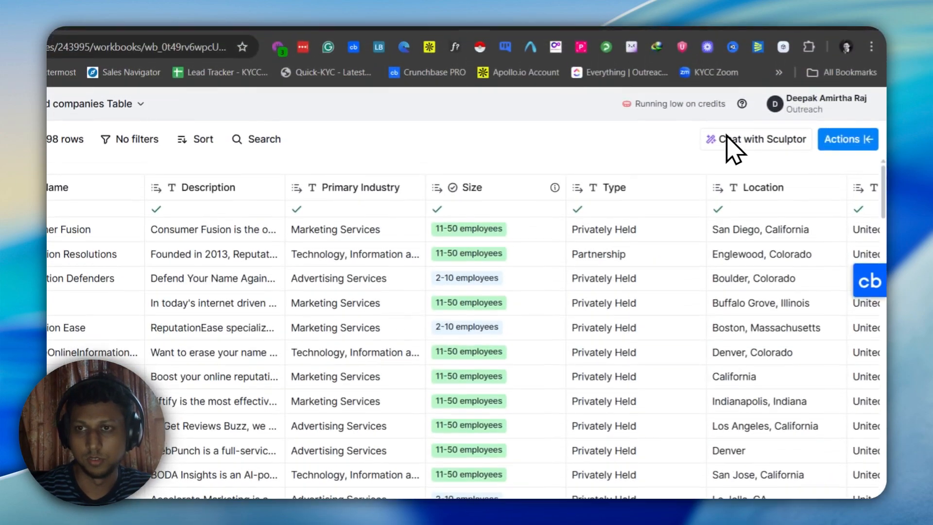
Start Sculptor on the Find companies Table to add the recommended enrichments, discard the drafted message, and inspect the table's last columns
click(727, 126)
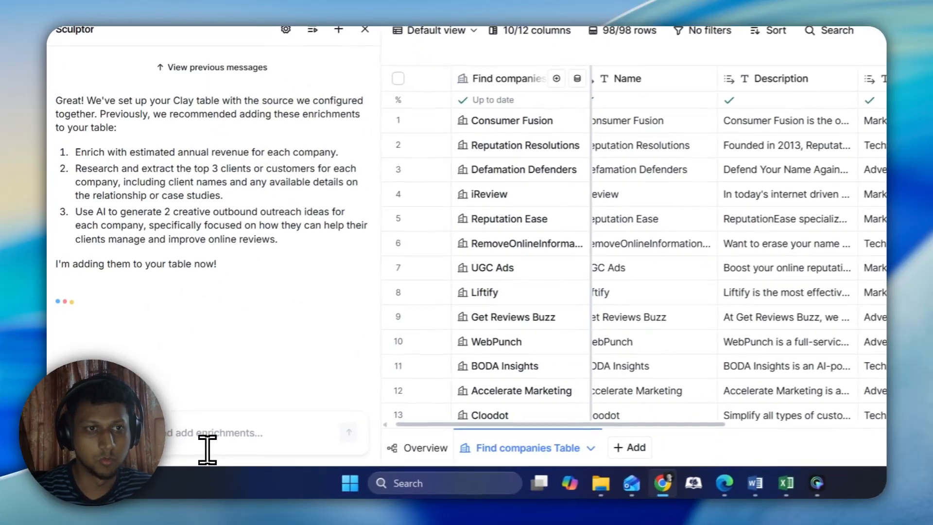
click(206, 443)
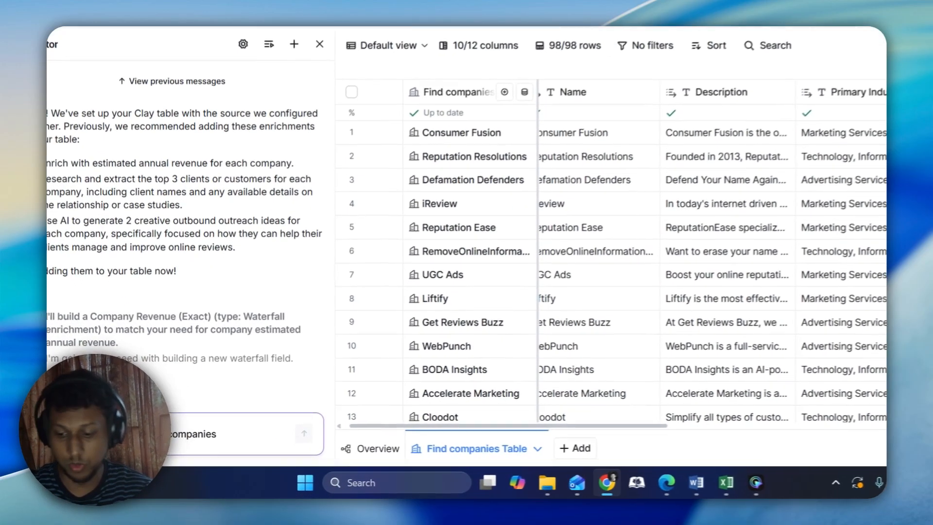
key(ctrl+a)
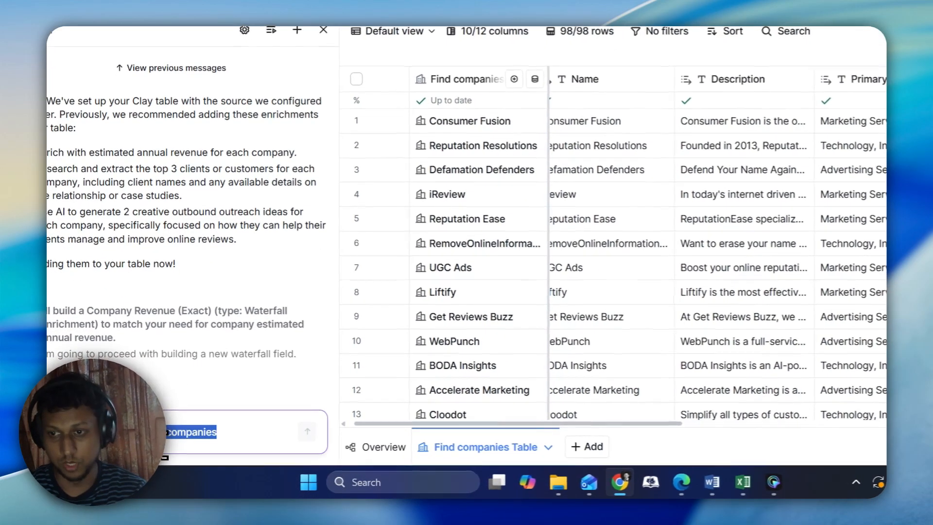
key(BackSpace)
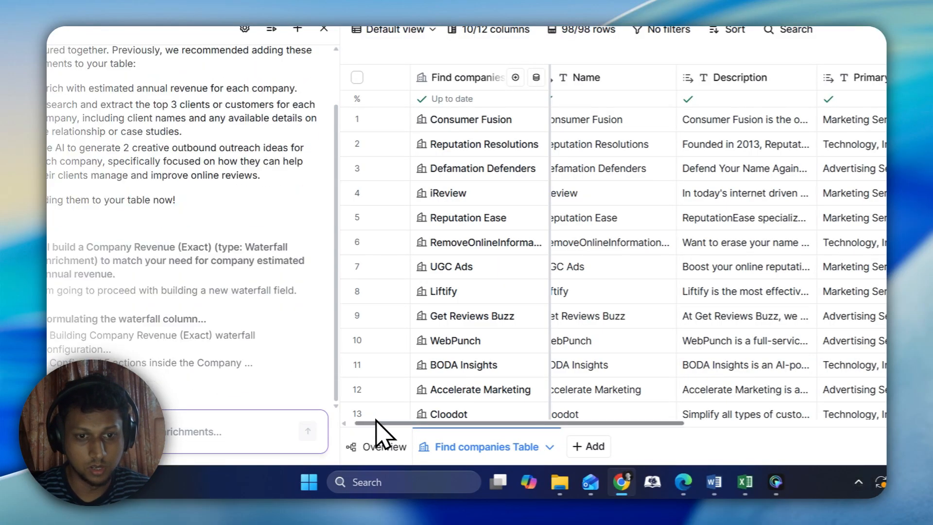
drag(379, 423, 565, 426)
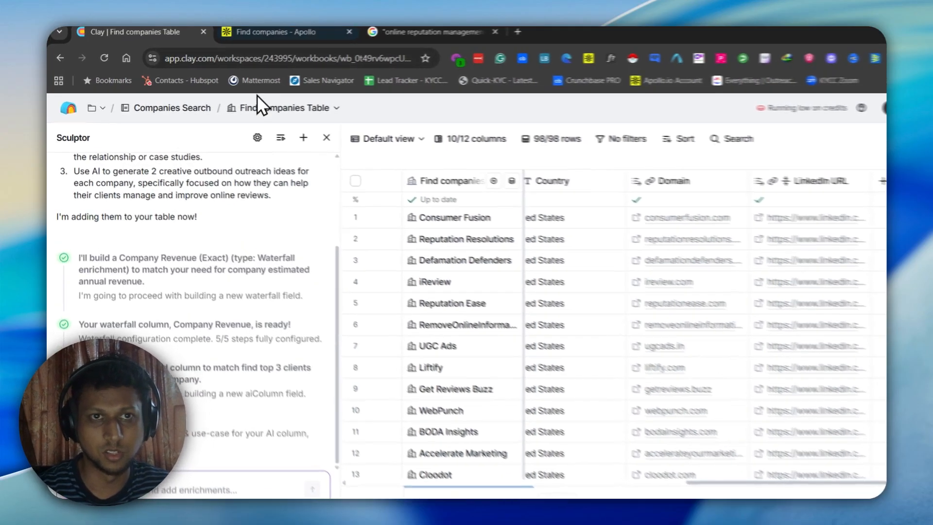
Look through Apollo's online reputation management company results and their columns up to Qualification Status
click(257, 37)
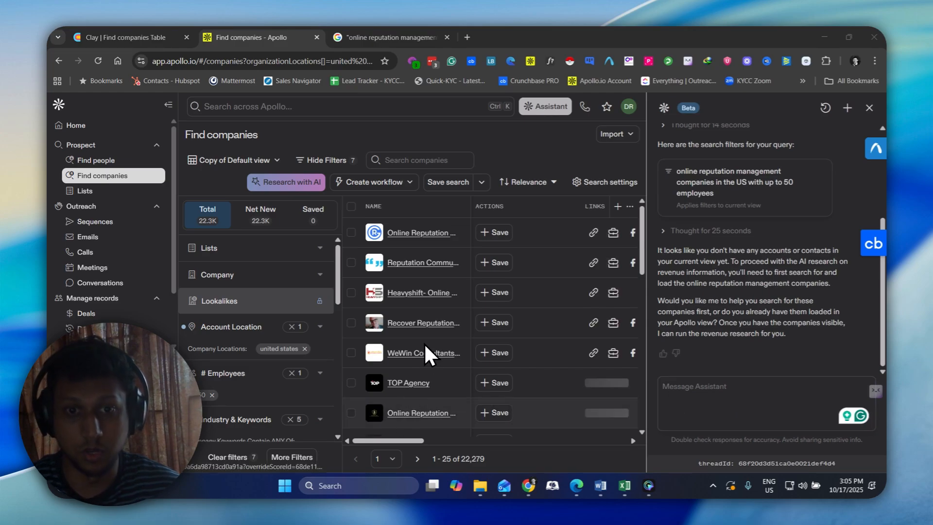
scroll(422, 341, down, 5)
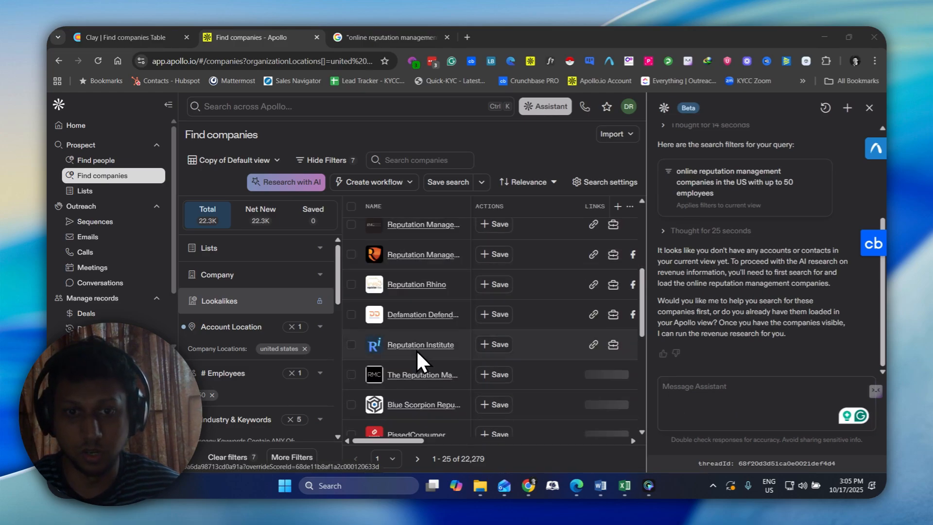
scroll(421, 365, down, 8)
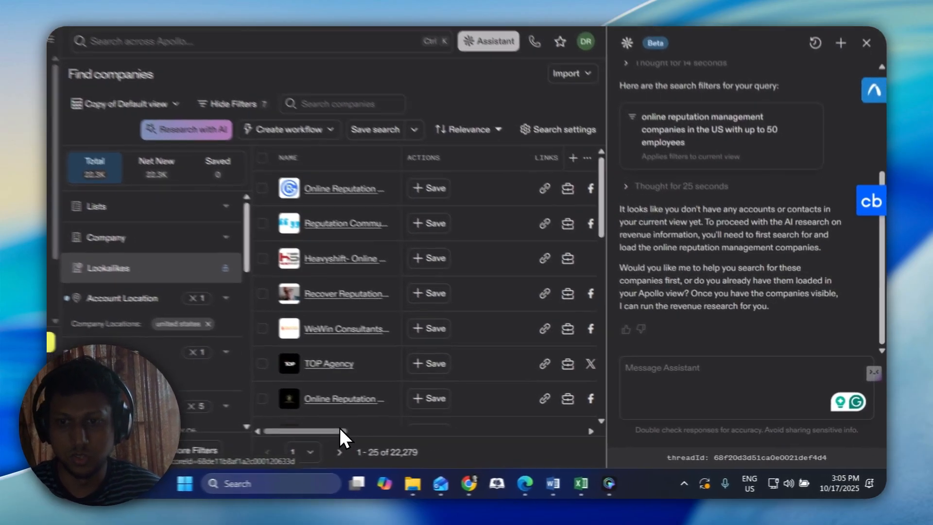
drag(421, 440, 572, 439)
drag(488, 427, 552, 427)
Reply "go ahead" to Apollo's Assistant so that it proceeds with the company search and revenue research
click(675, 389)
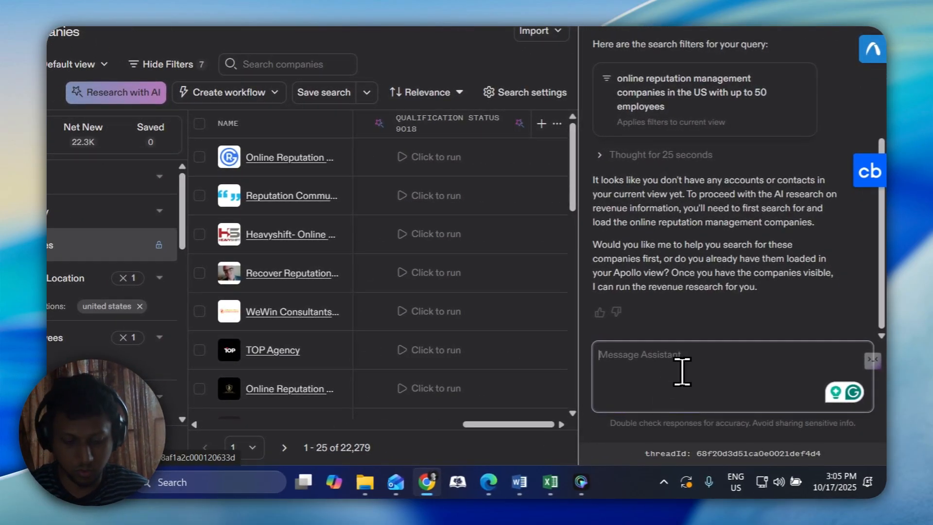
text(go ahead)
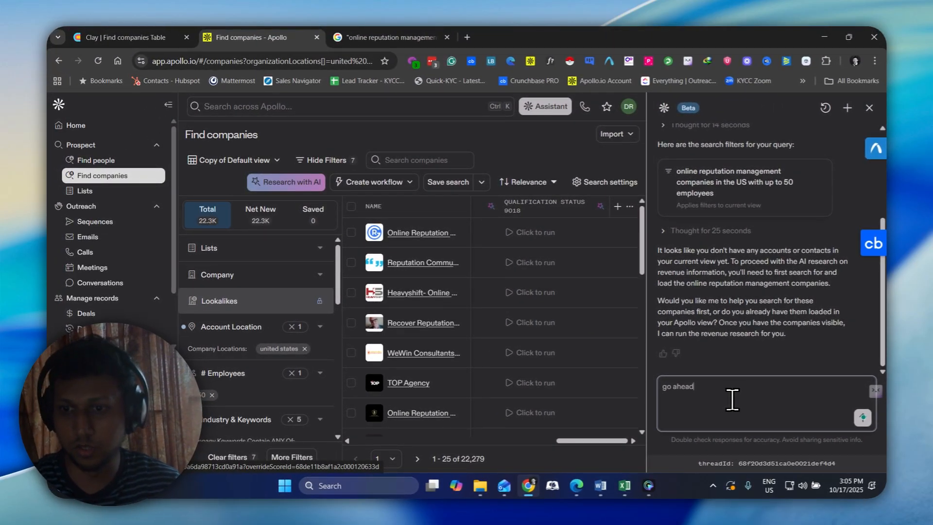
key(Return)
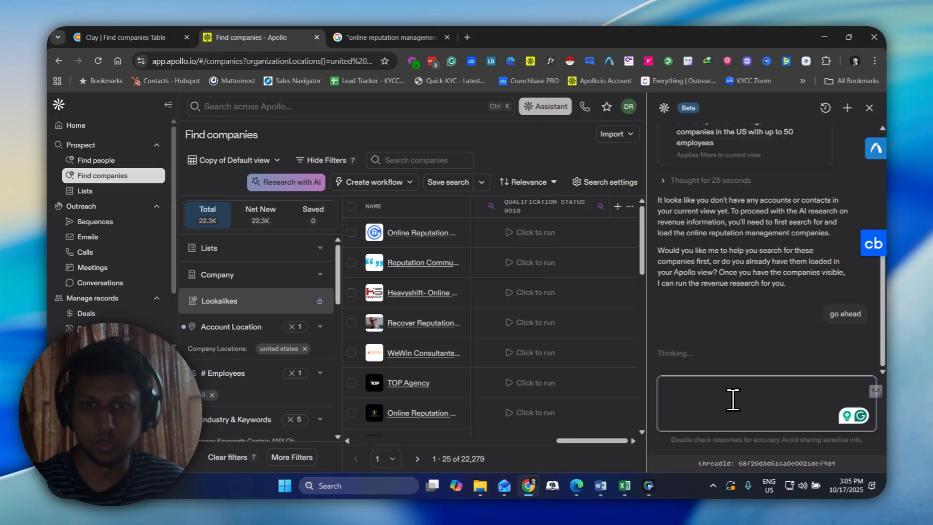
Check Sculptor's enrichment progress in Clay, and reread the hard prompt's revenue, client and outbound idea requirements in the Word document
click(146, 37)
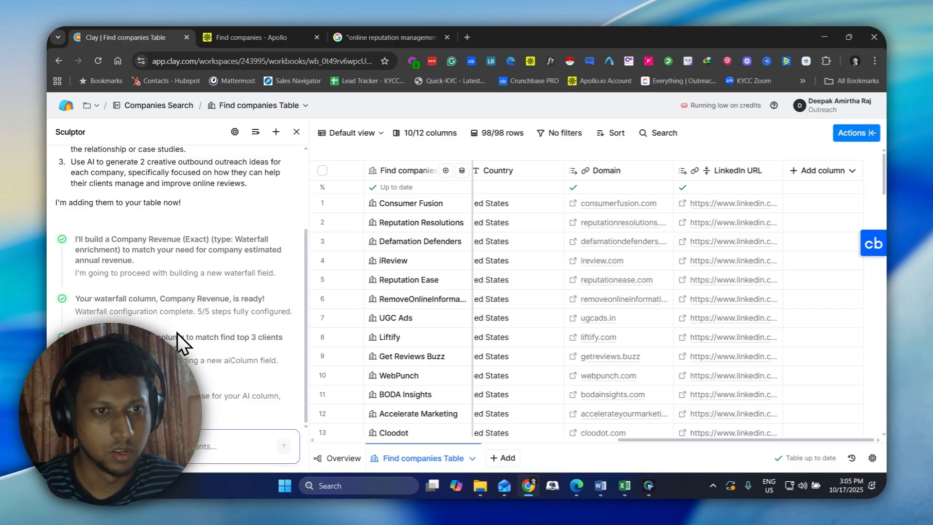
mouse_move(599, 482)
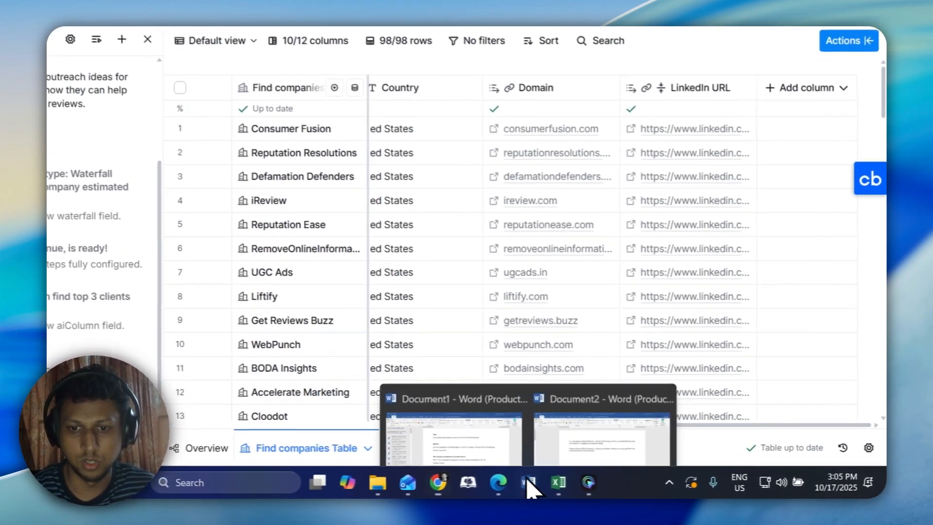
click(443, 437)
drag(181, 241, 340, 381)
click(290, 322)
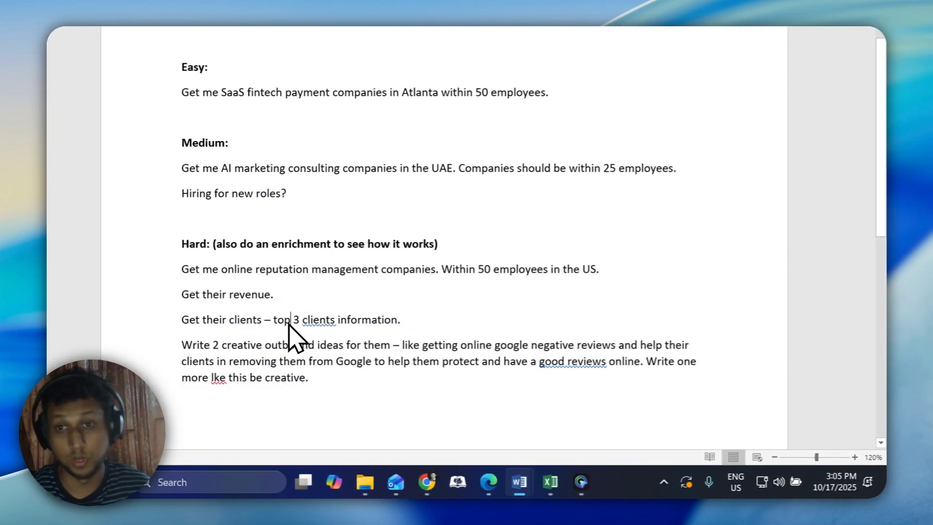
key(alt+Tab)
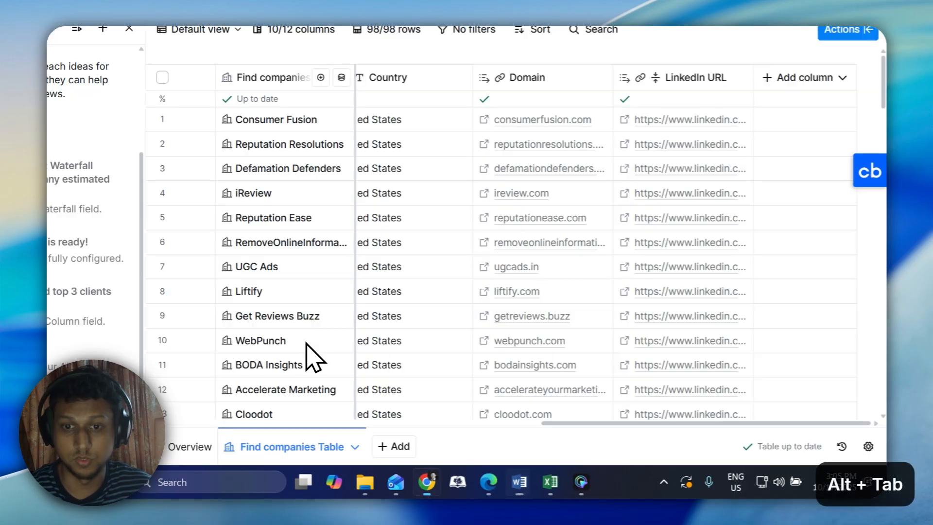
Compare how far Apollo's Assistant and Clay's Sculptor have got with their pending research requests
click(316, 28)
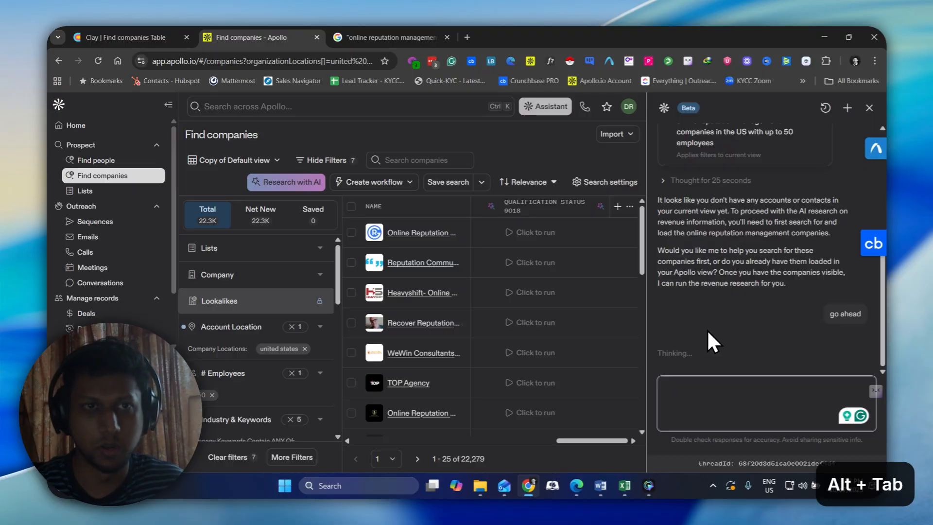
click(165, 37)
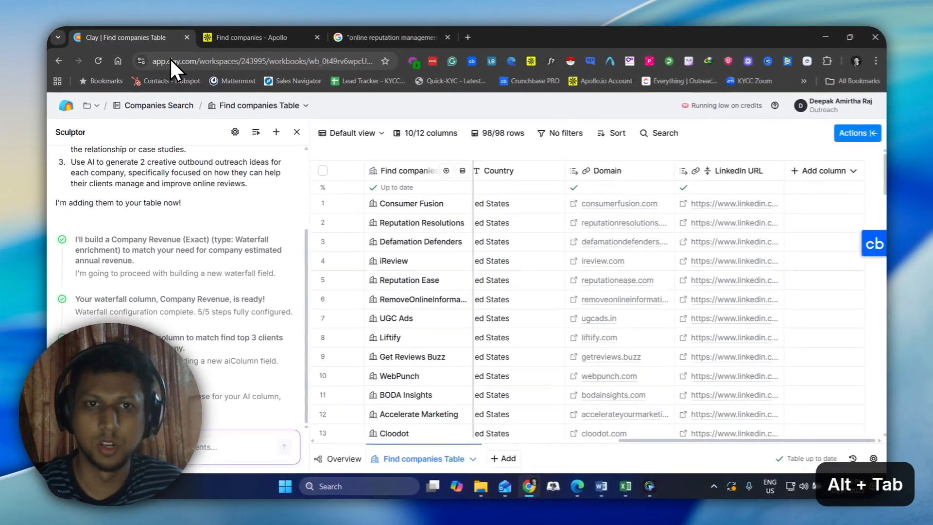
click(270, 37)
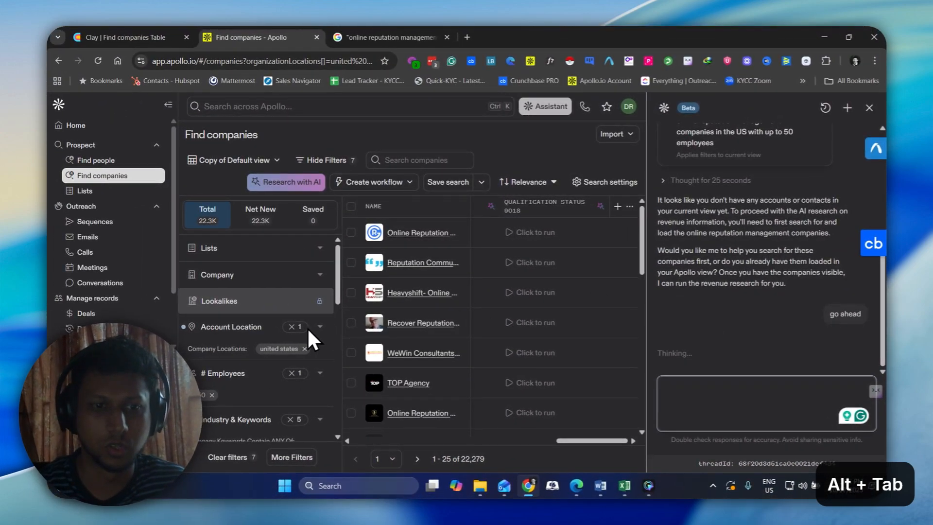
Review Apollo's keyword filters and annual revenue research preview, and check Sculptor's progress on the revenue, top clients and outbound idea columns in Clay
scroll(253, 354, down, 3)
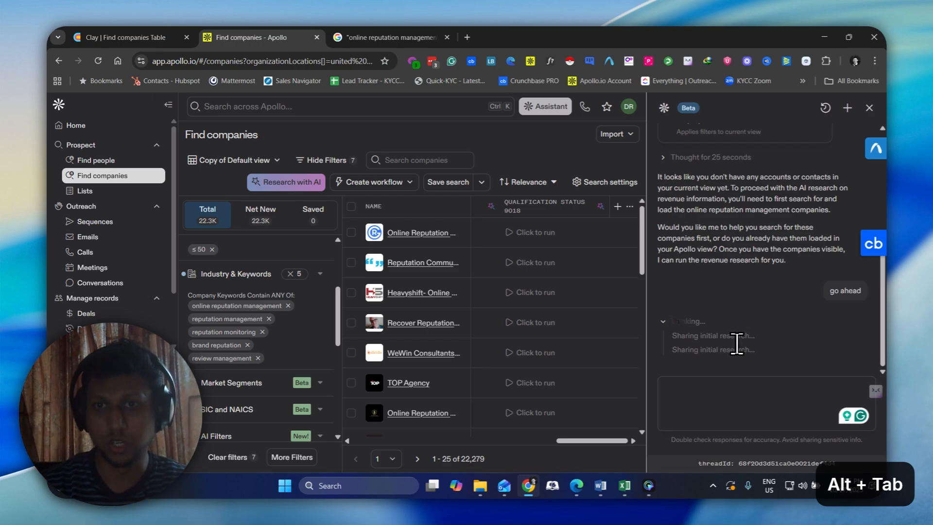
click(738, 394)
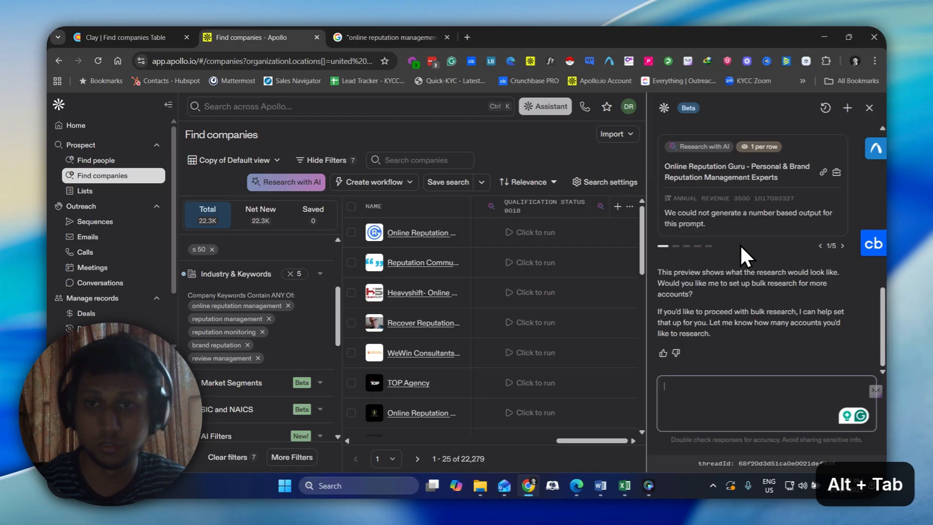
key(alt+Tab)
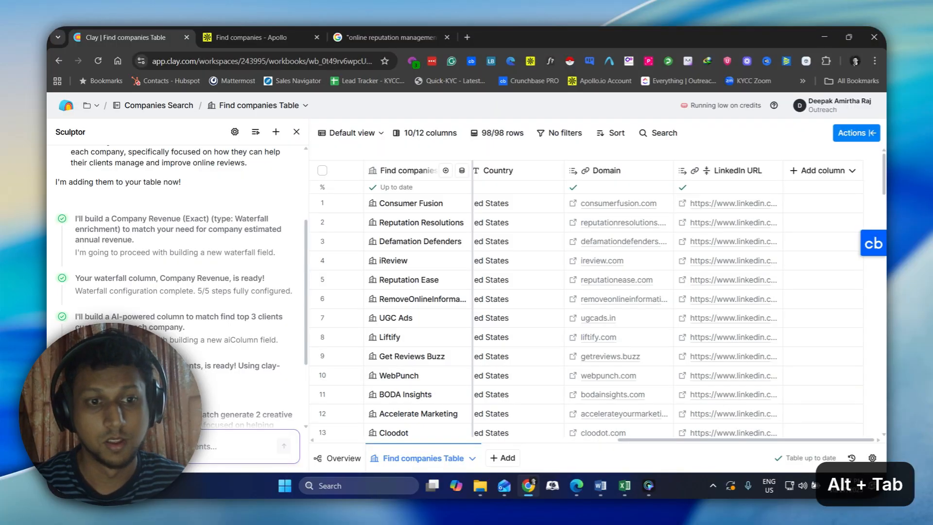
scroll(156, 301, down, 2)
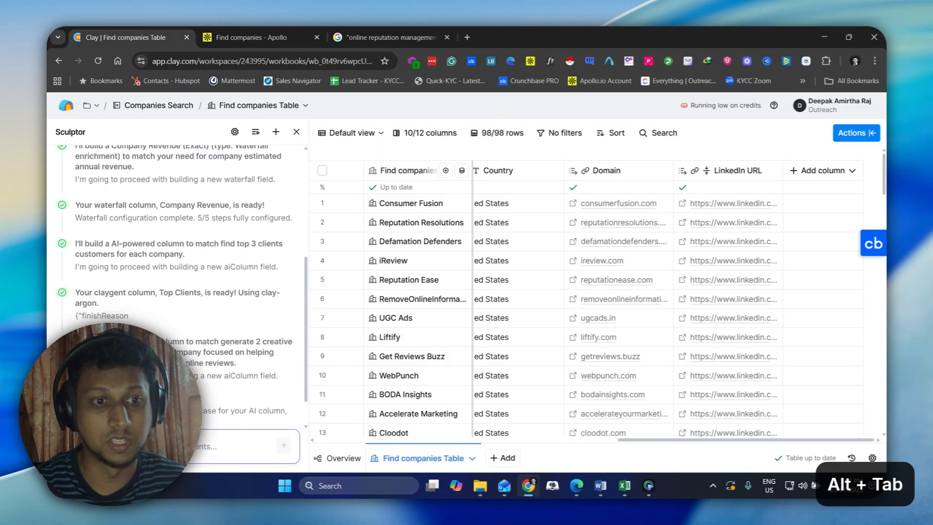
scroll(150, 301, down, 1)
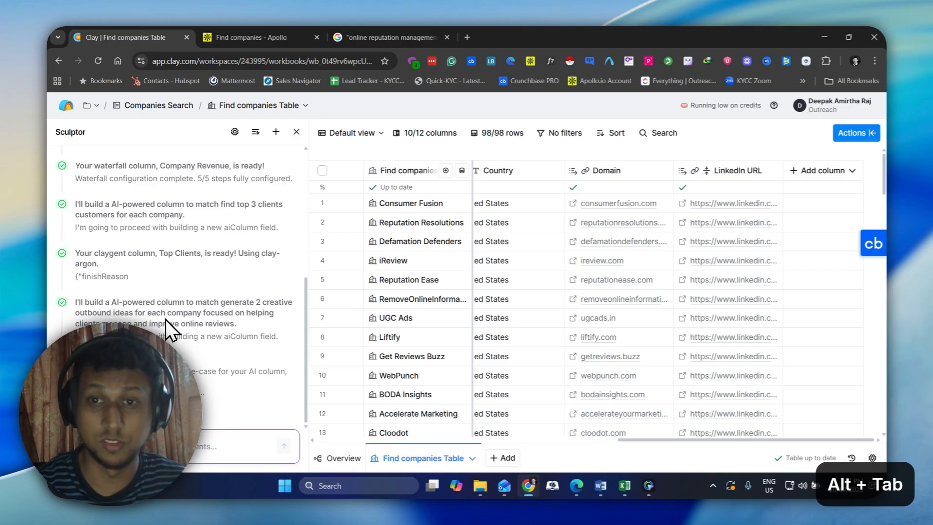
click(259, 36)
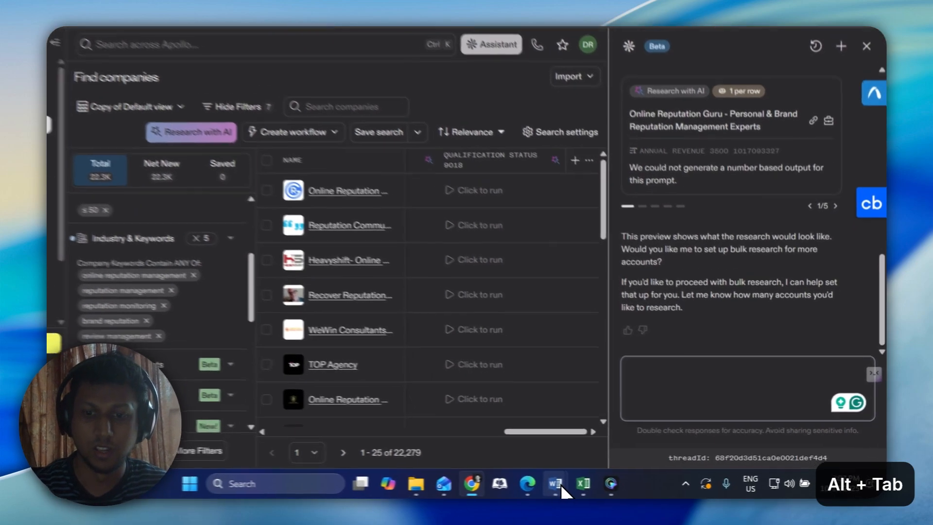
Switch to the Word document, reread the medium prompt on AI marketing consulting companies in the UAE and the hard prompt, and return to Apollo
mouse_move(600, 485)
click(525, 439)
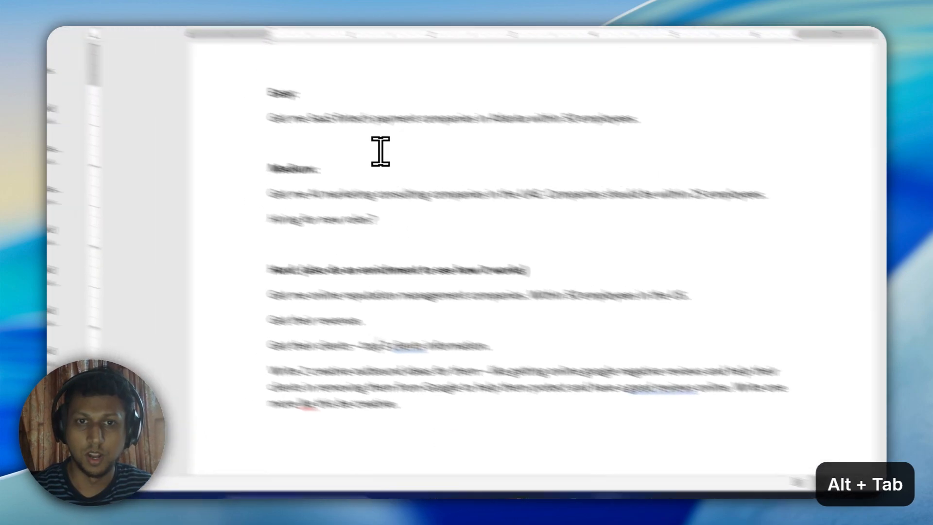
triple_click(264, 98)
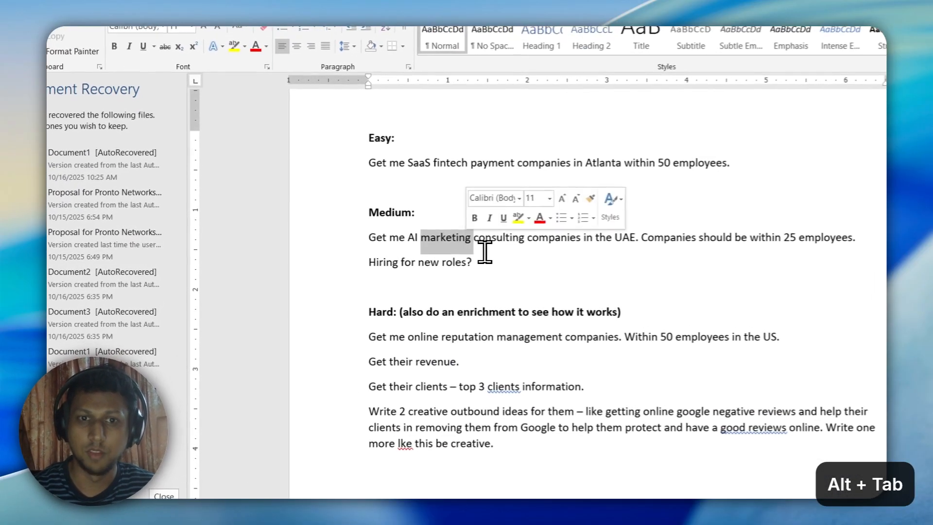
triple_click(433, 240)
click(423, 262)
drag(508, 280, 381, 242)
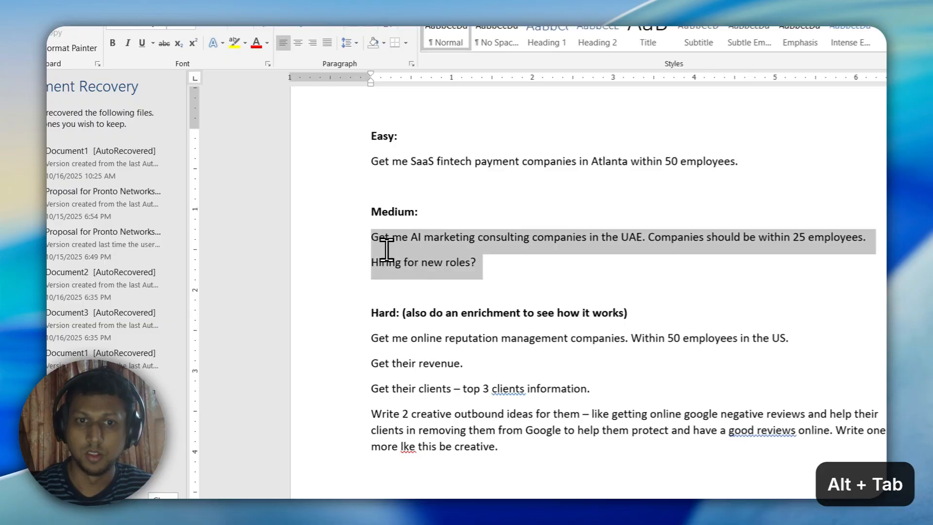
click(466, 262)
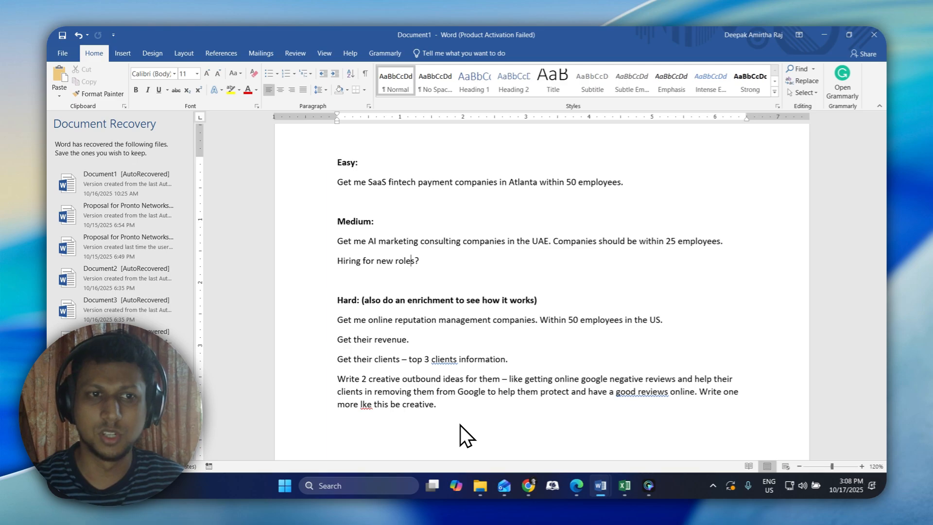
key(alt+Tab)
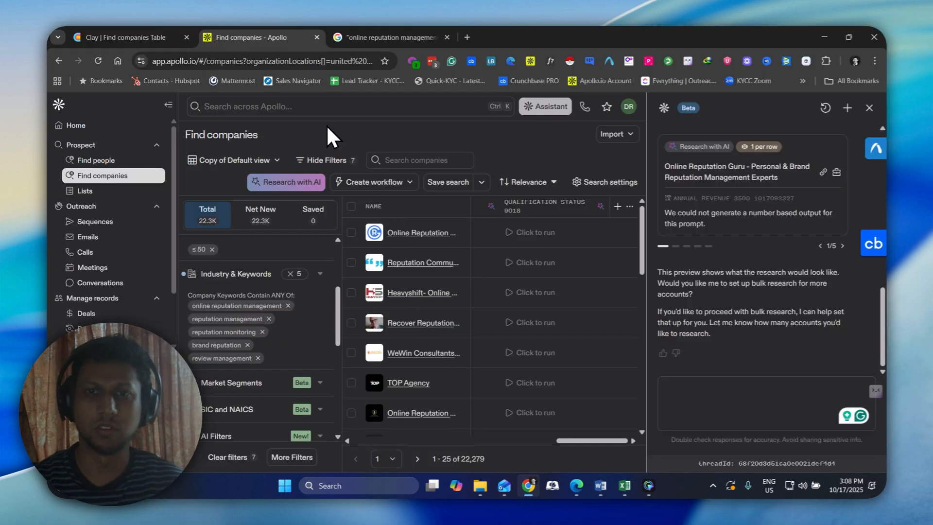